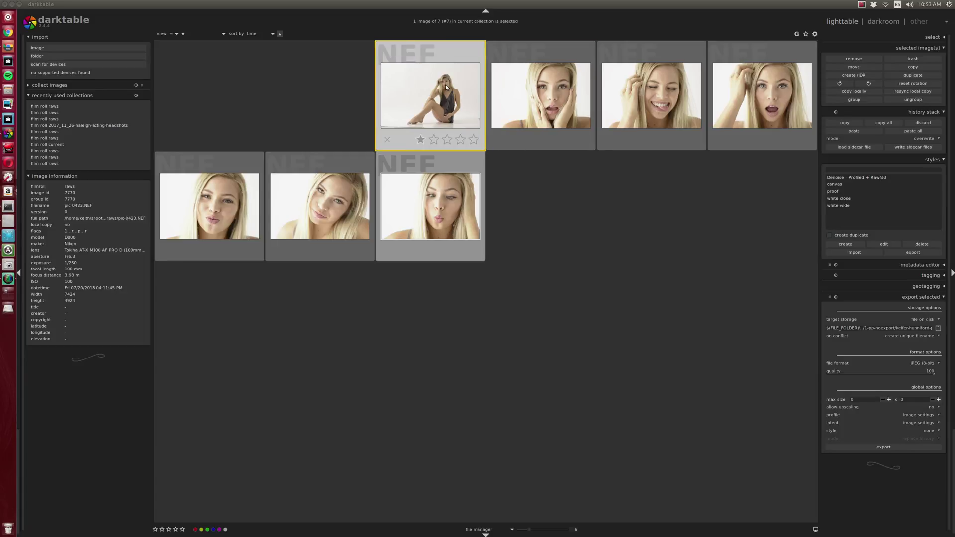
- Browse the portraits in the lighttable, viewing them singly at full size and in a two-column grid
ctrl+scroll(491, 219, up, 5)
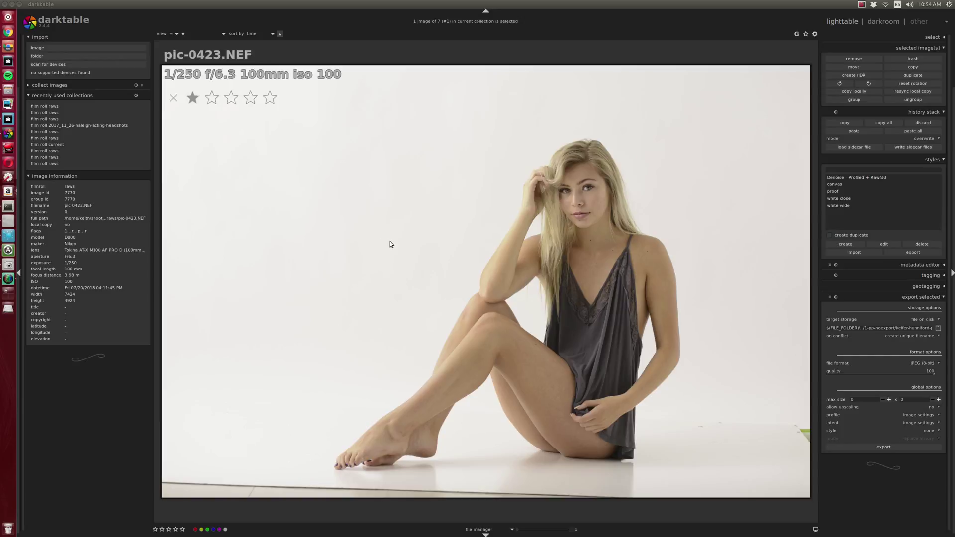
key(w)
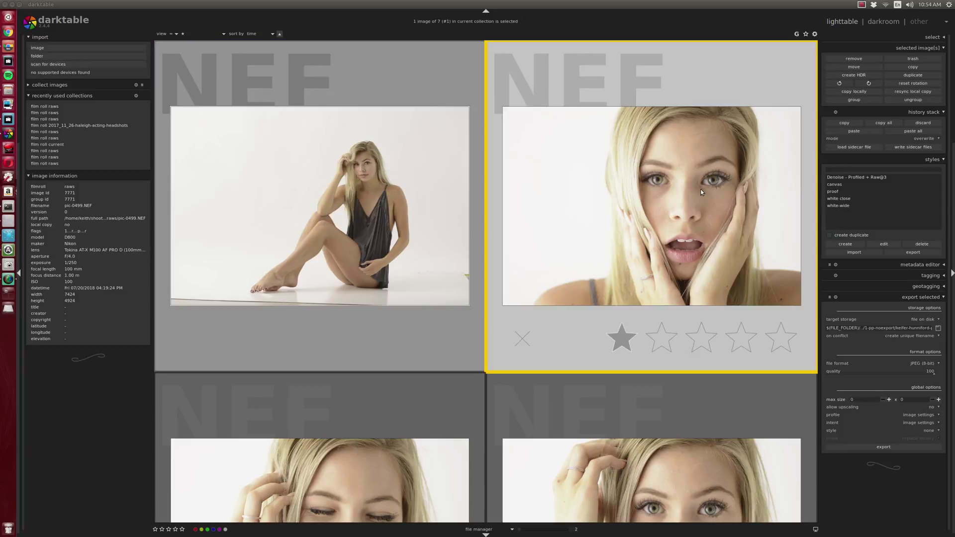
key(w)
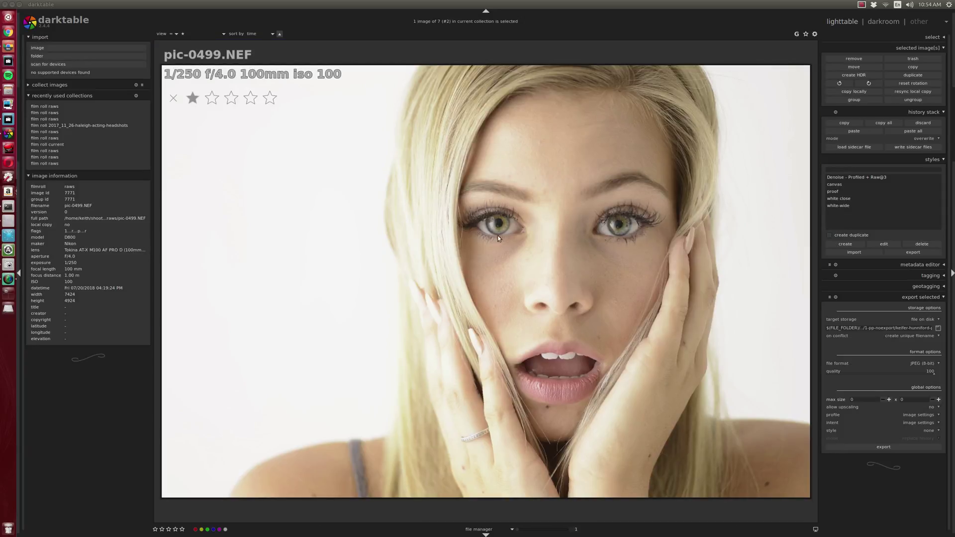
scroll(514, 249, down, 3)
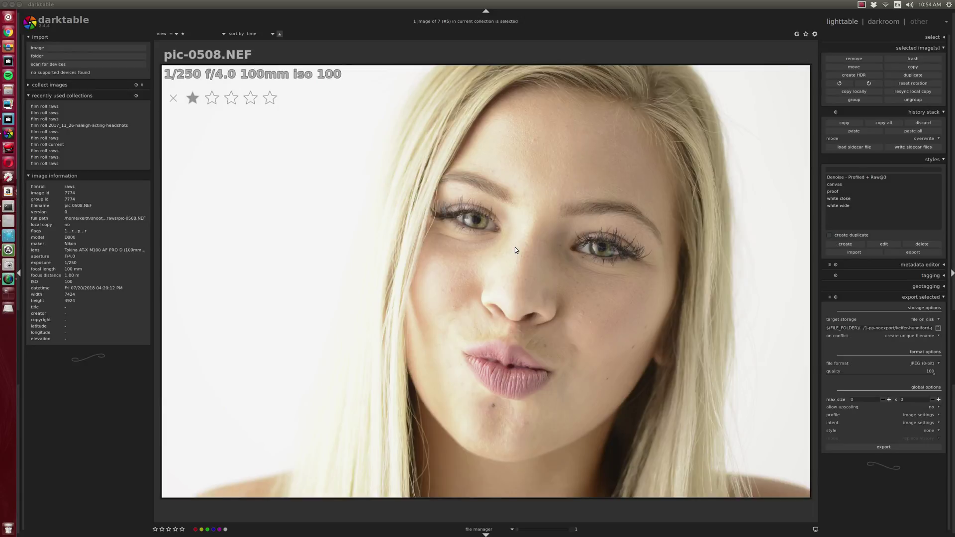
scroll(515, 249, up, 2)
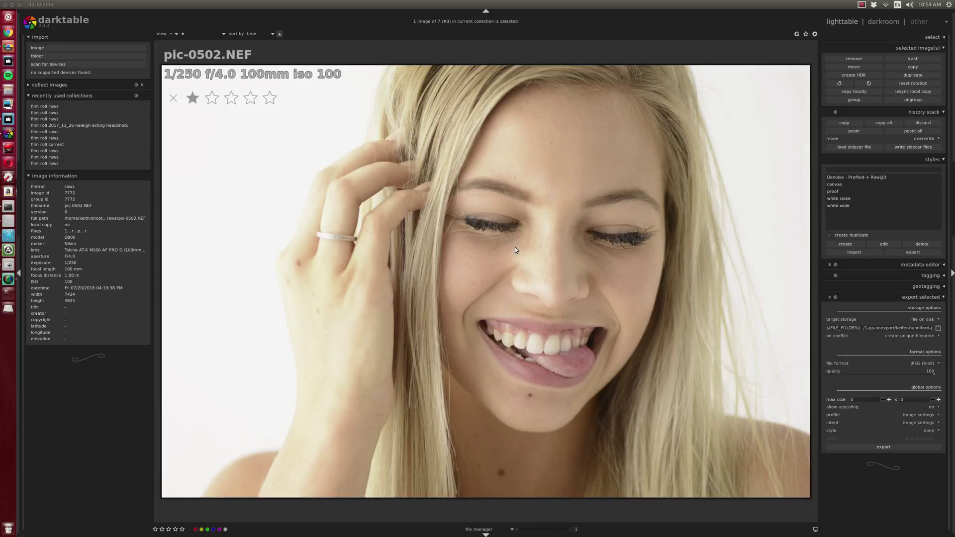
scroll(514, 247, down, 3)
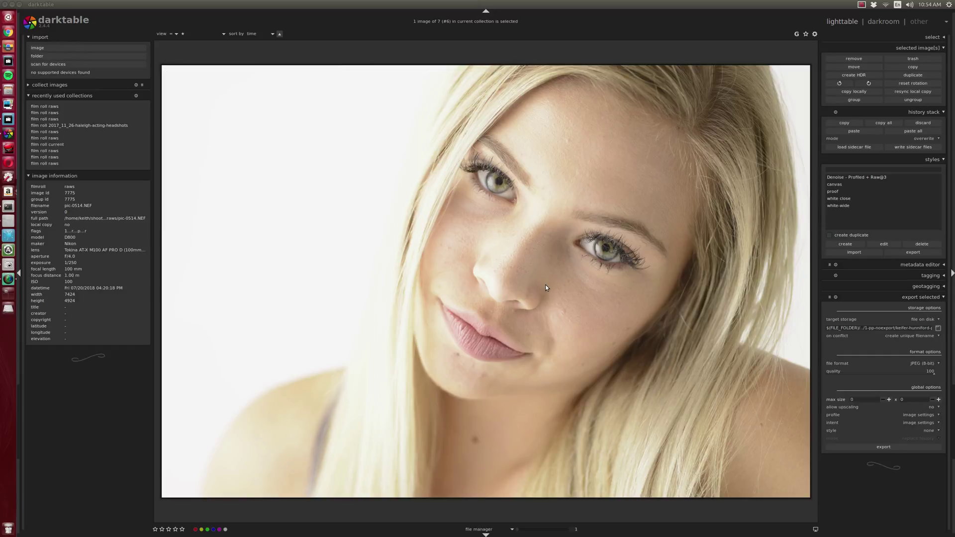
ctrl+scroll(547, 287, down, 1)
scroll(546, 288, up, 1)
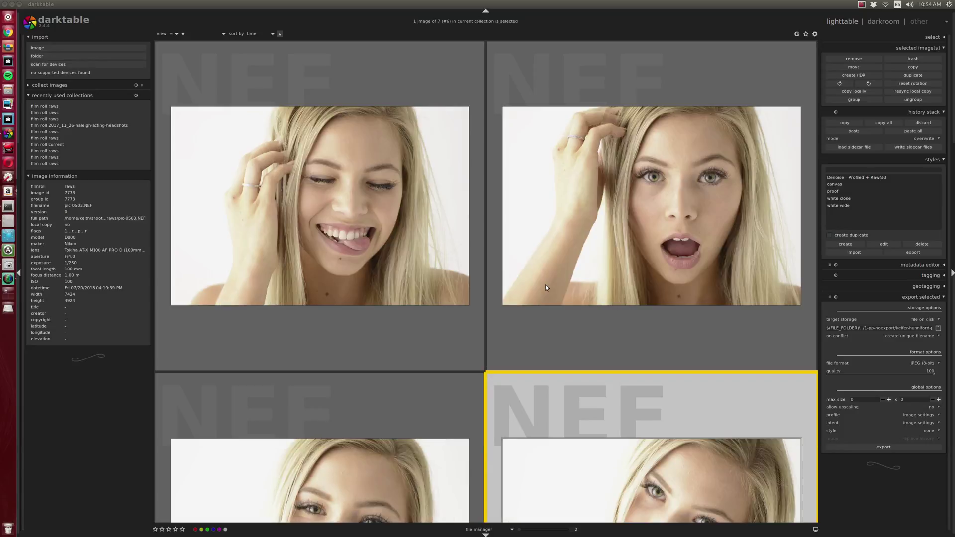
scroll(565, 266, up, 1)
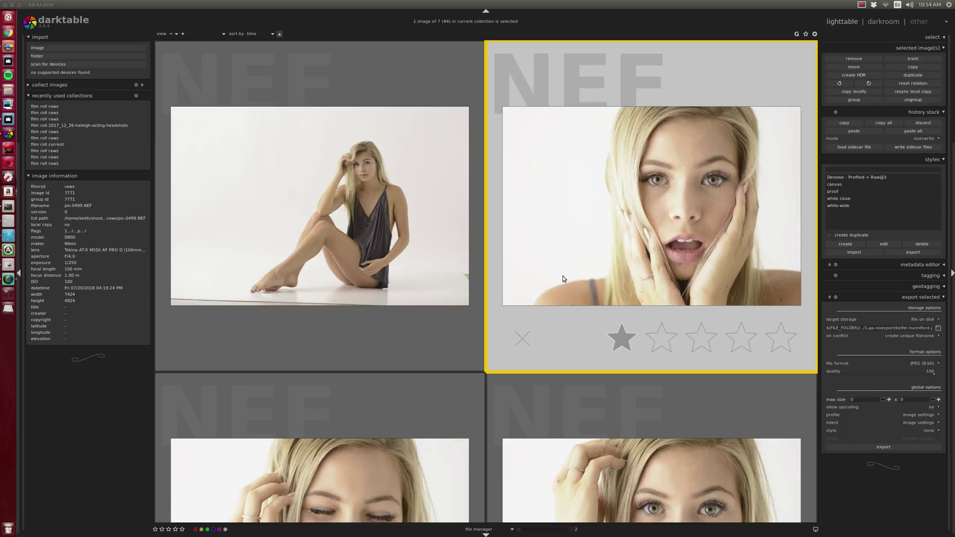
scroll(562, 276, down, 1)
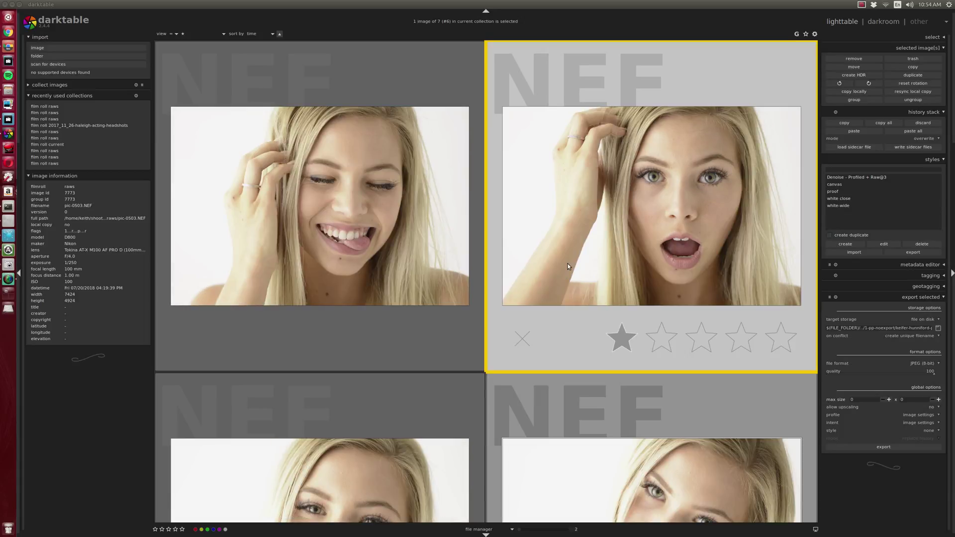
scroll(568, 264, down, 1)
scroll(569, 264, up, 1)
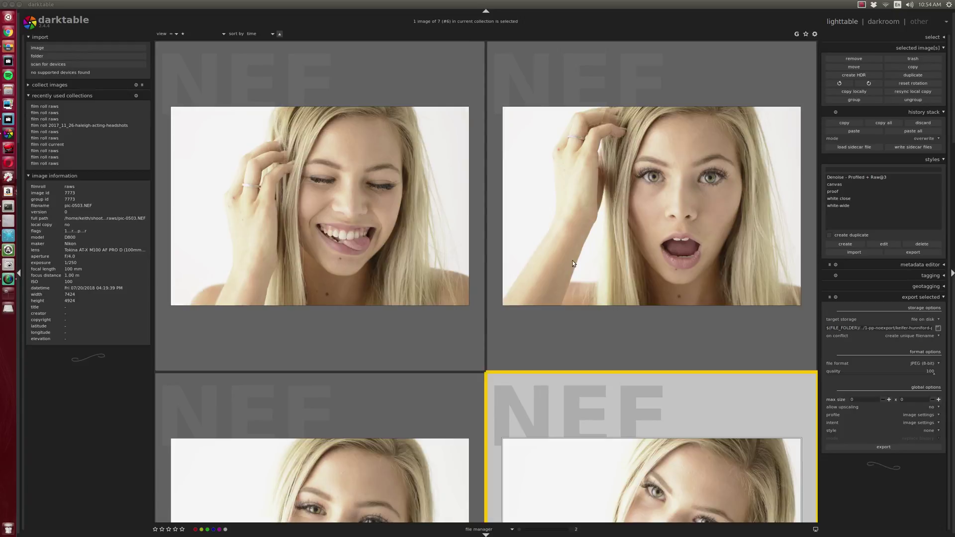
scroll(625, 242, up, 1)
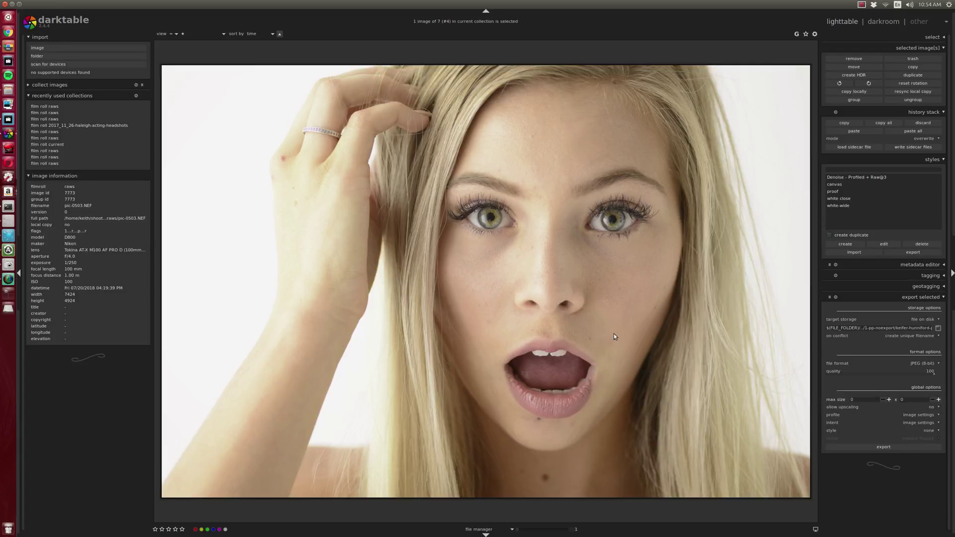
- Open pic-0503.NEF in the darkroom and remove both existing live color samples
double_click(641, 373)
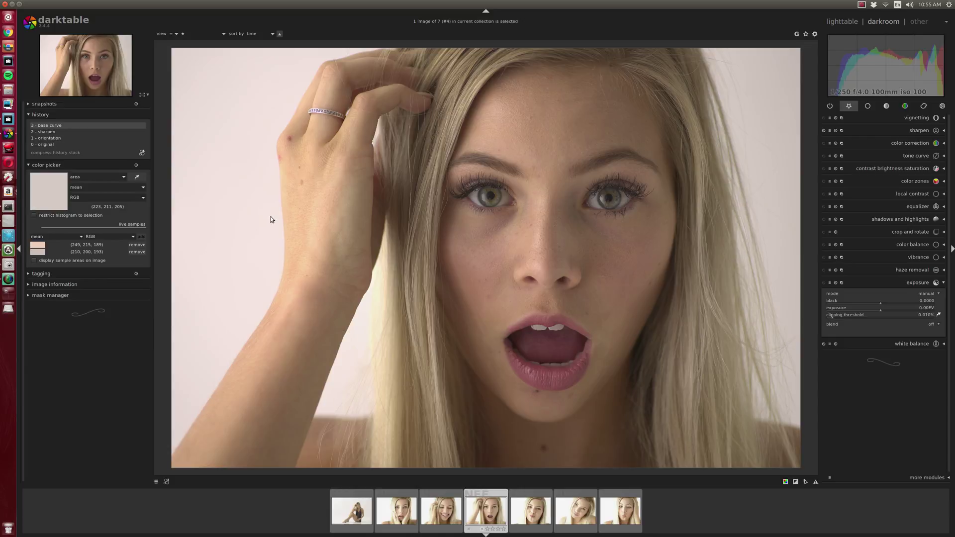
click(140, 247)
click(138, 246)
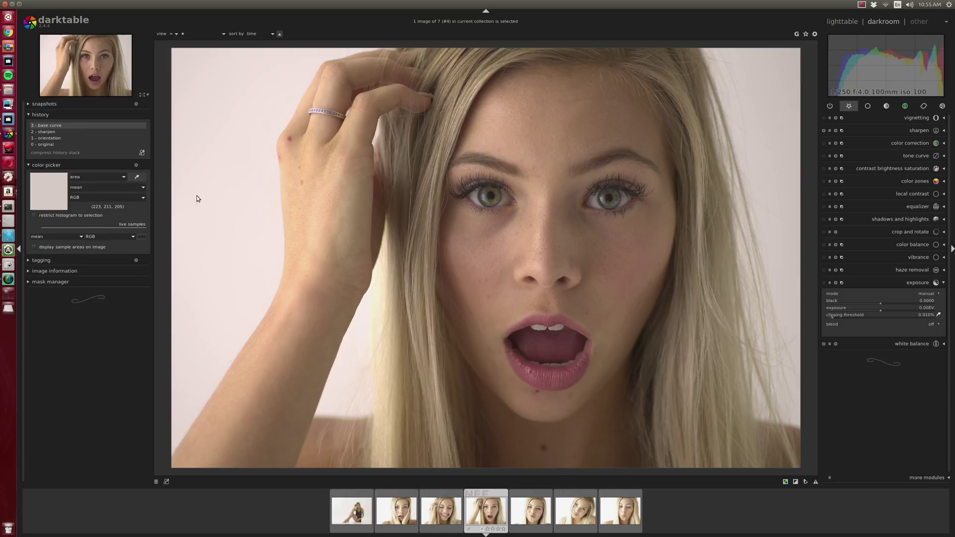
- Sample a background area on each side of the model with the area color picker and add both as live mean RGB samples
click(137, 175)
drag(196, 137, 250, 240)
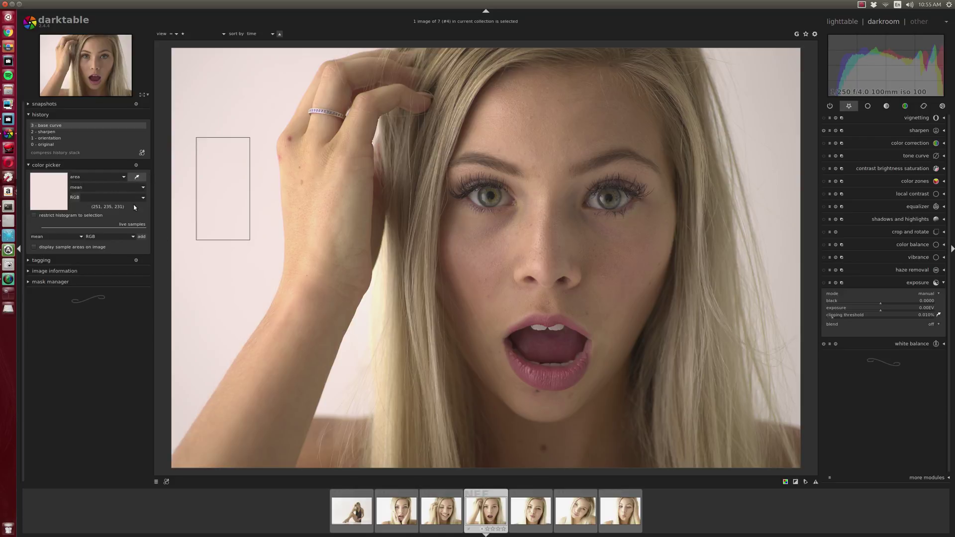
click(142, 237)
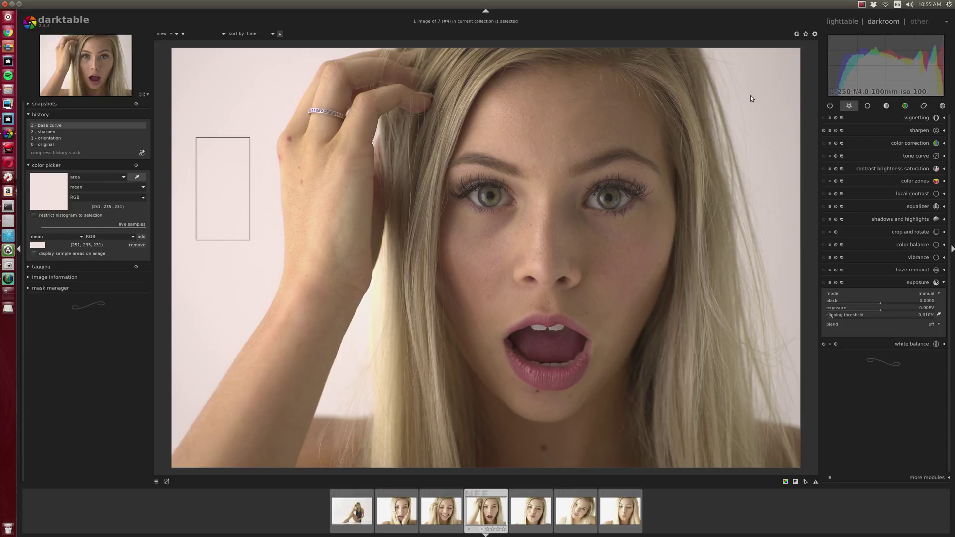
drag(758, 94, 788, 177)
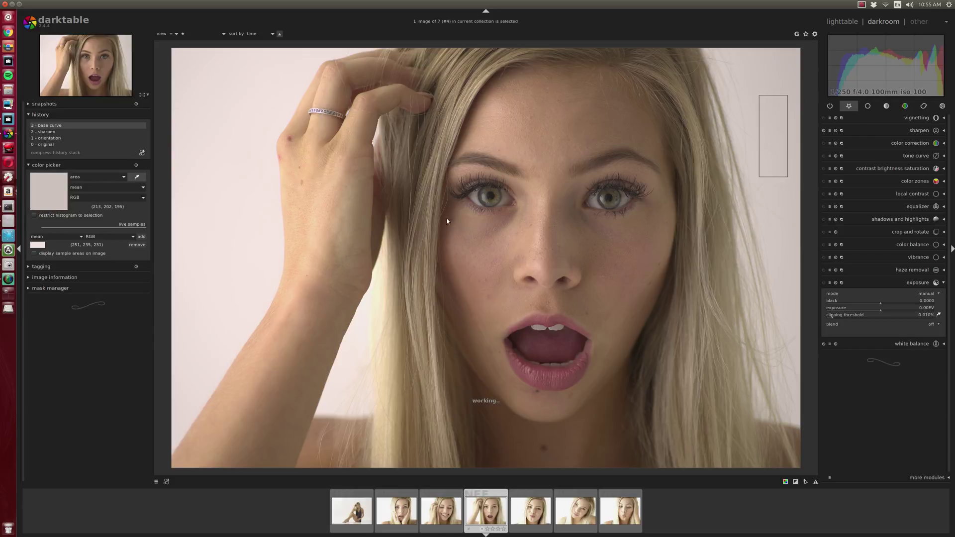
click(142, 236)
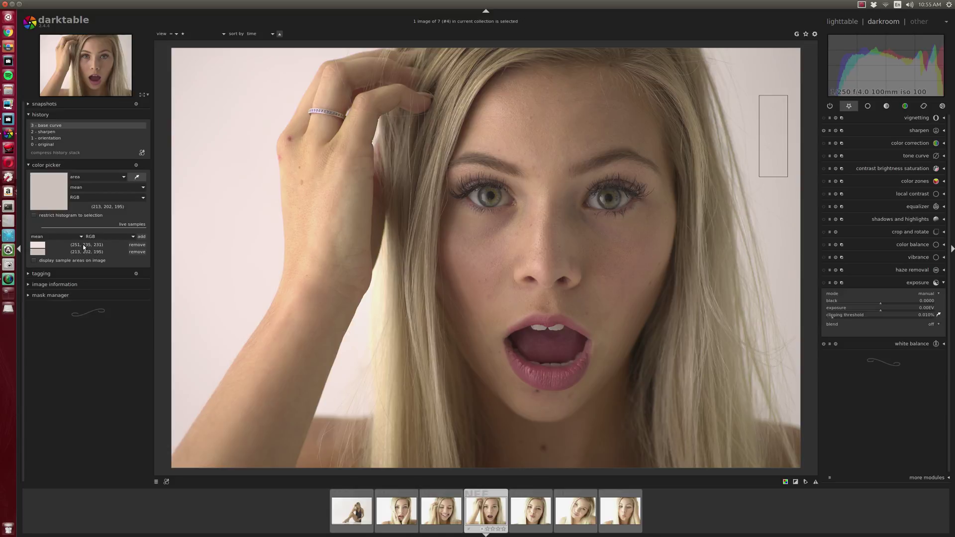
- Try exposure at 3 EV and at -3 EV, and bring it back to about 0 EV
right_click(882, 311)
text(3)
key(Return)
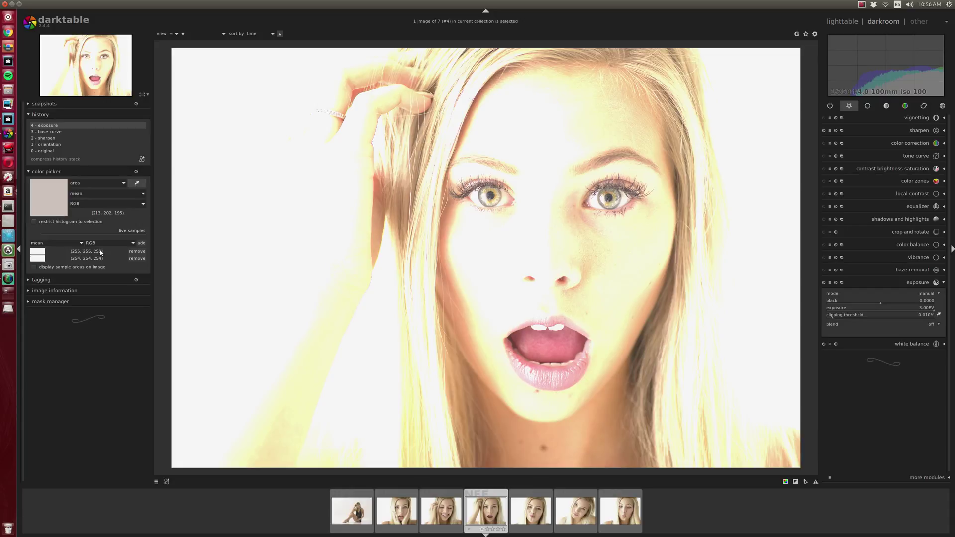
drag(906, 320, 747, 309)
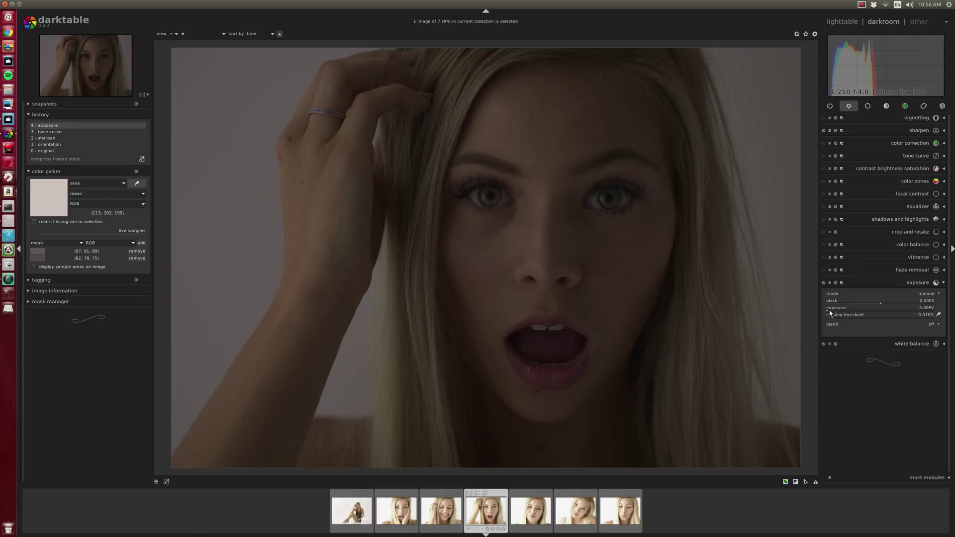
drag(827, 311, 881, 313)
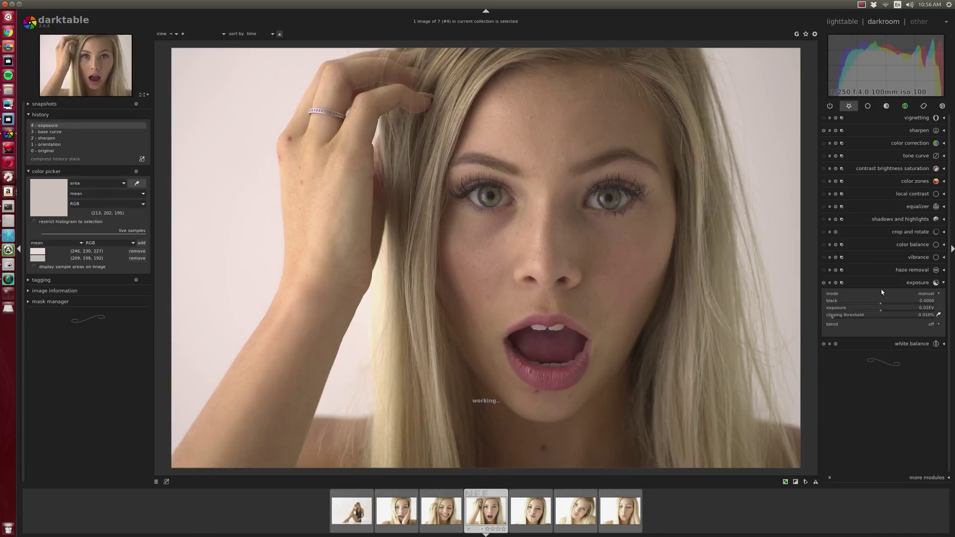
- Try a strong orange-red highlight tint in color correction and reset the color grid
click(910, 143)
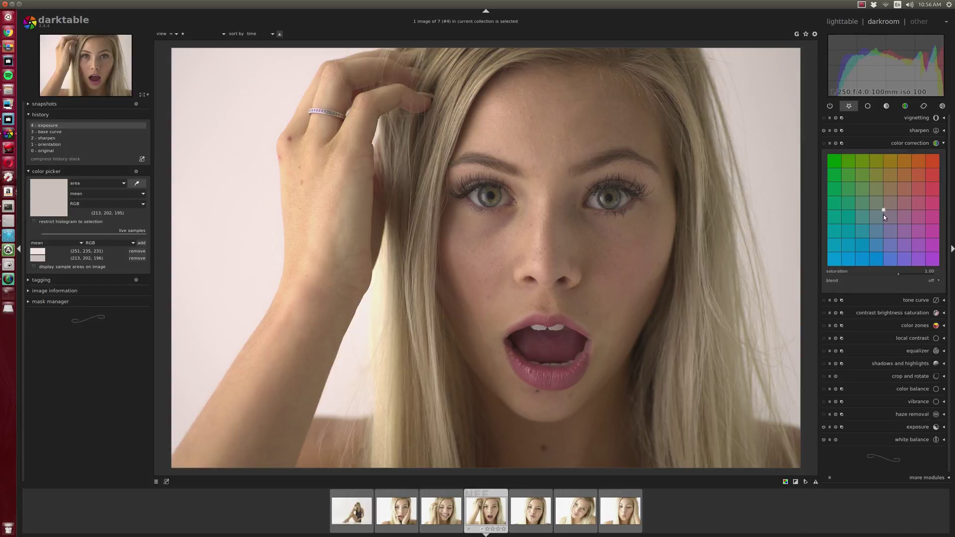
drag(885, 210, 940, 154)
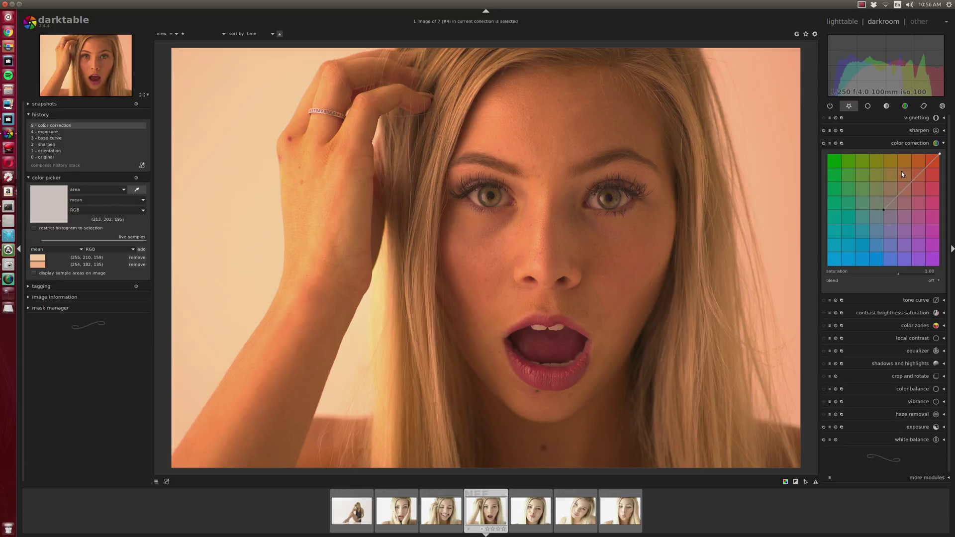
double_click(883, 193)
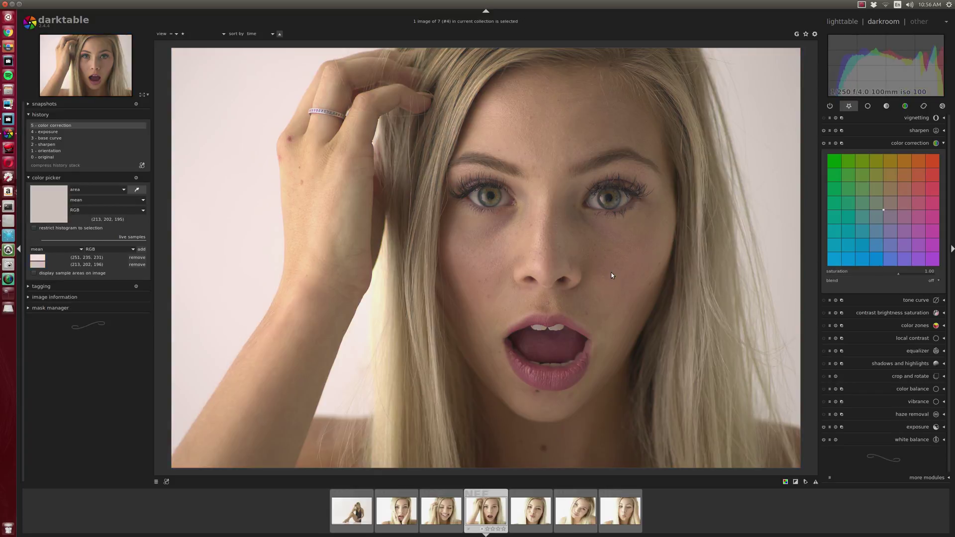
- Turn on the over- and underexposure indication and raise the exposure to 0.37 EV
click(796, 480)
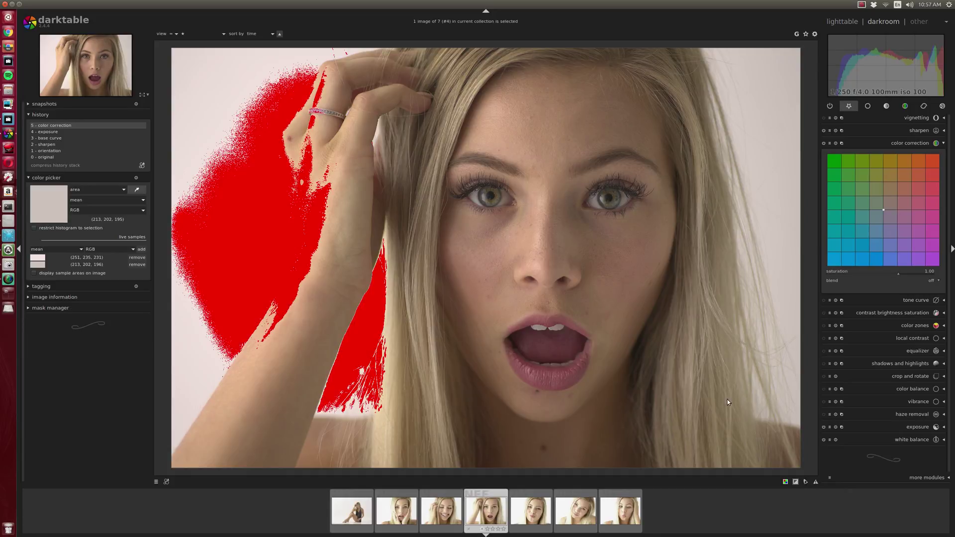
click(923, 427)
drag(879, 307, 888, 311)
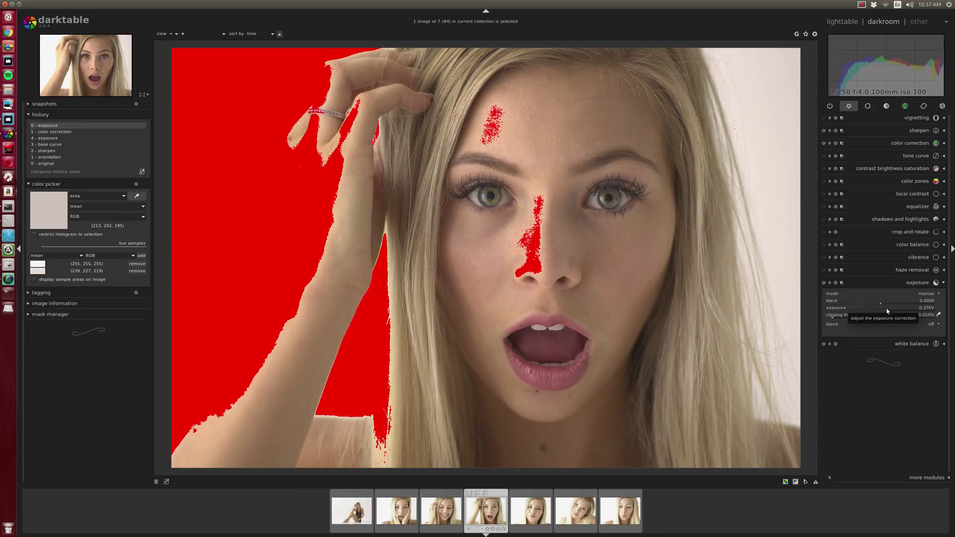
- Raise the exposure module's black level to 0.0110
scroll(891, 303, up, 6)
scroll(892, 305, up, 1)
scroll(892, 305, up, 2)
scroll(892, 305, up, 1)
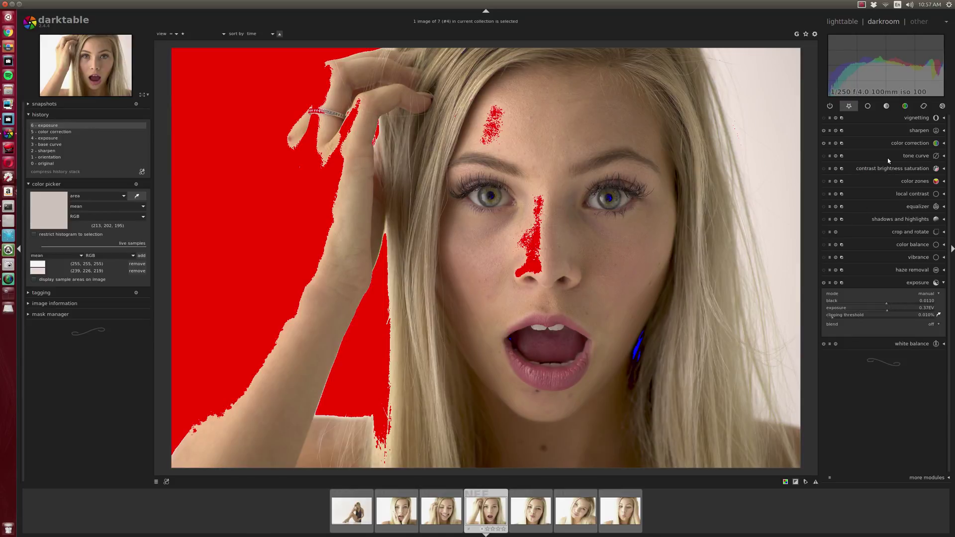
- Pick the forehead tone in the tone curve and lift the L curve there from 63.8 to about 76.8
click(915, 156)
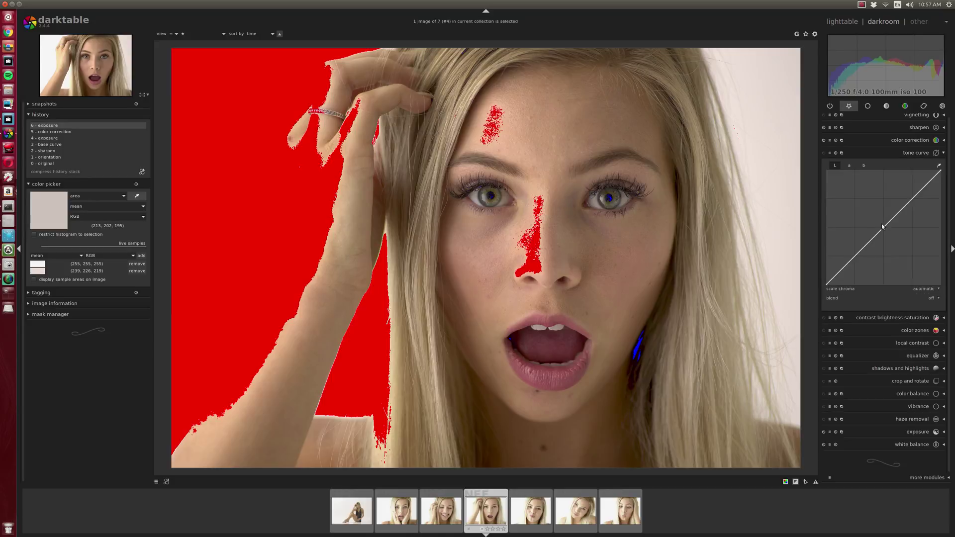
click(939, 166)
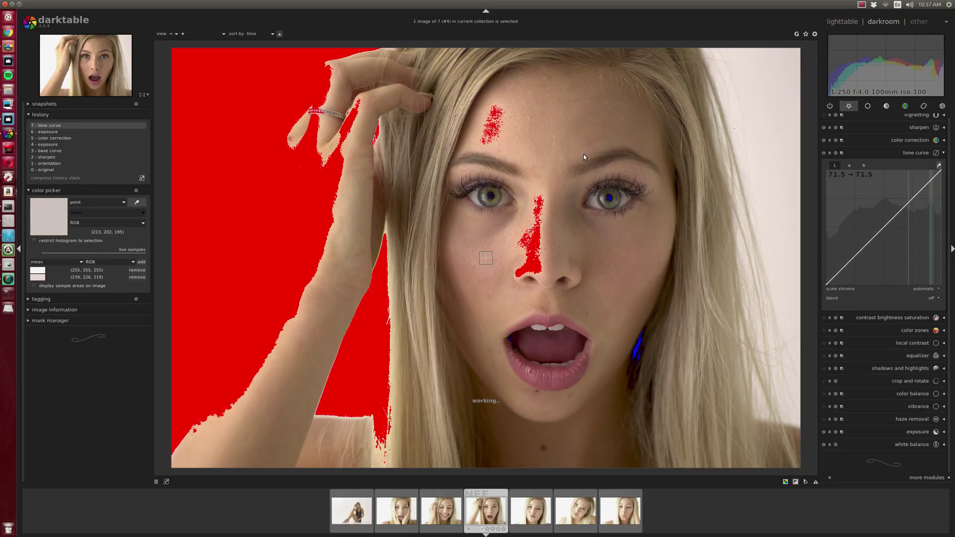
click(559, 125)
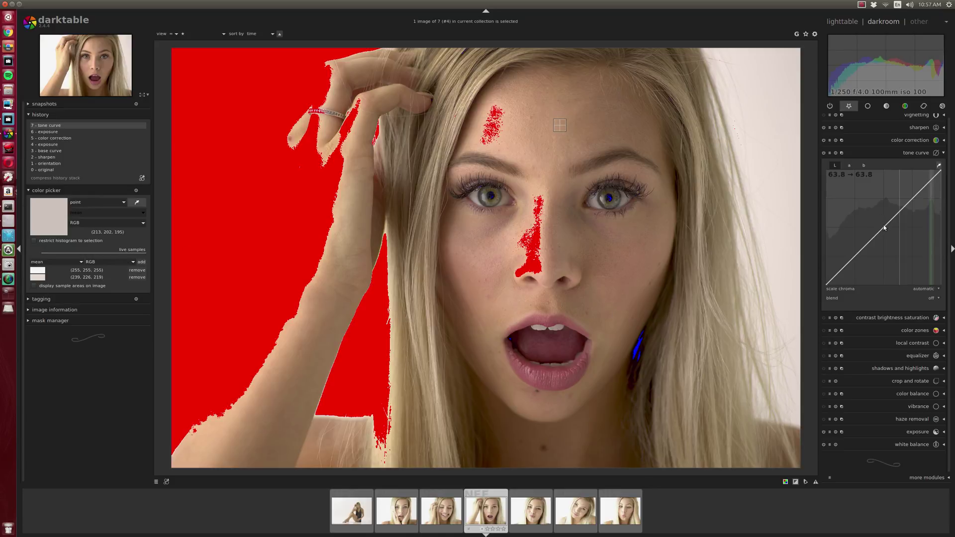
click(899, 211)
drag(900, 211, 893, 203)
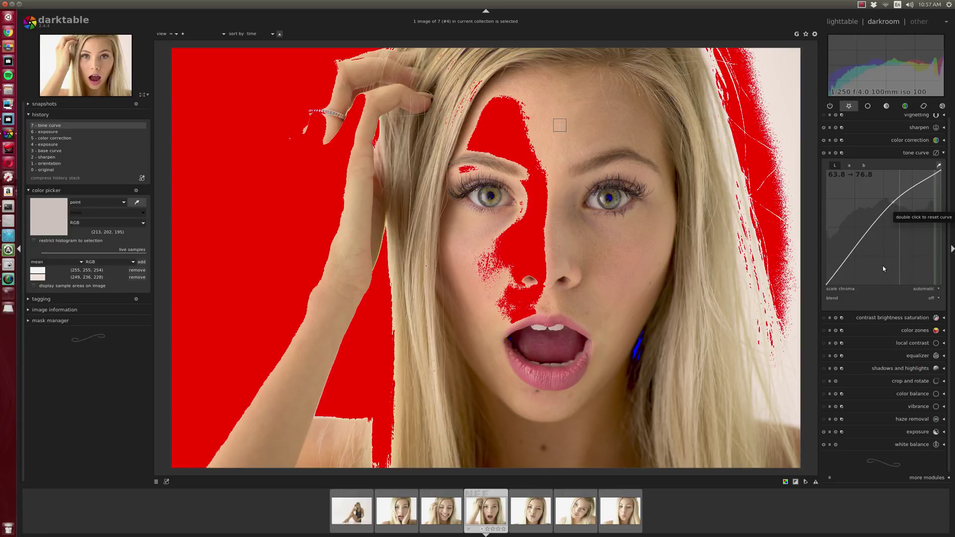
- Lower the exposure to -0.09 EV to reduce the clipped highlights
click(918, 431)
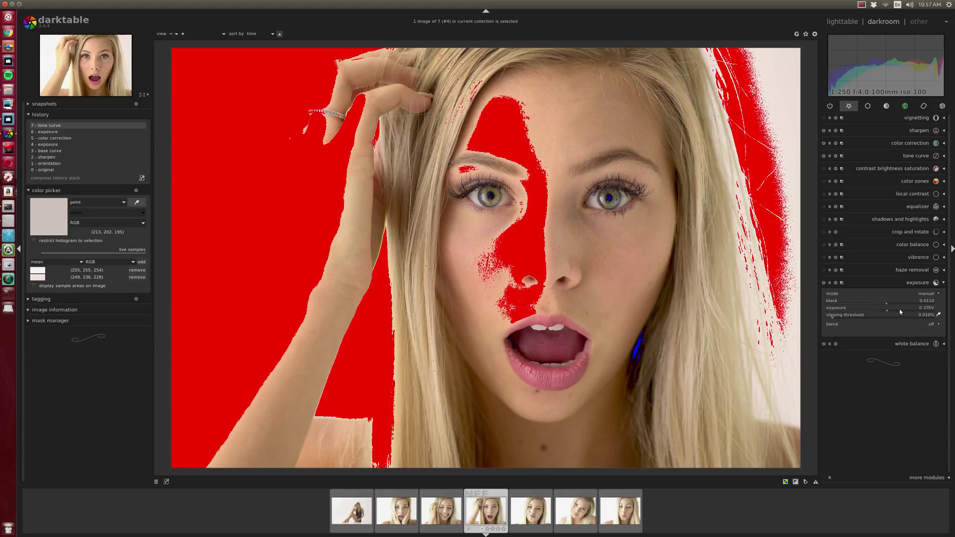
scroll(899, 309, down, 3)
scroll(899, 309, down, 6)
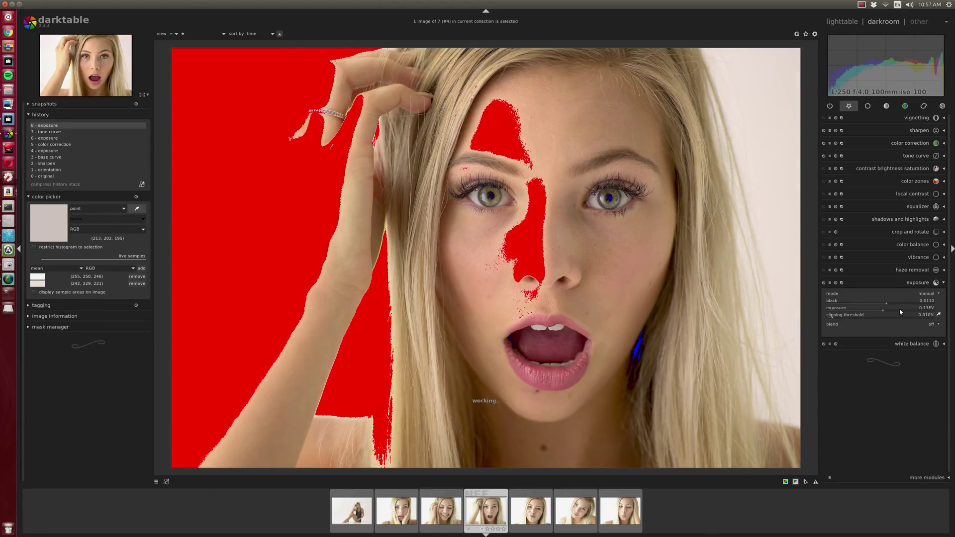
scroll(900, 309, down, 5)
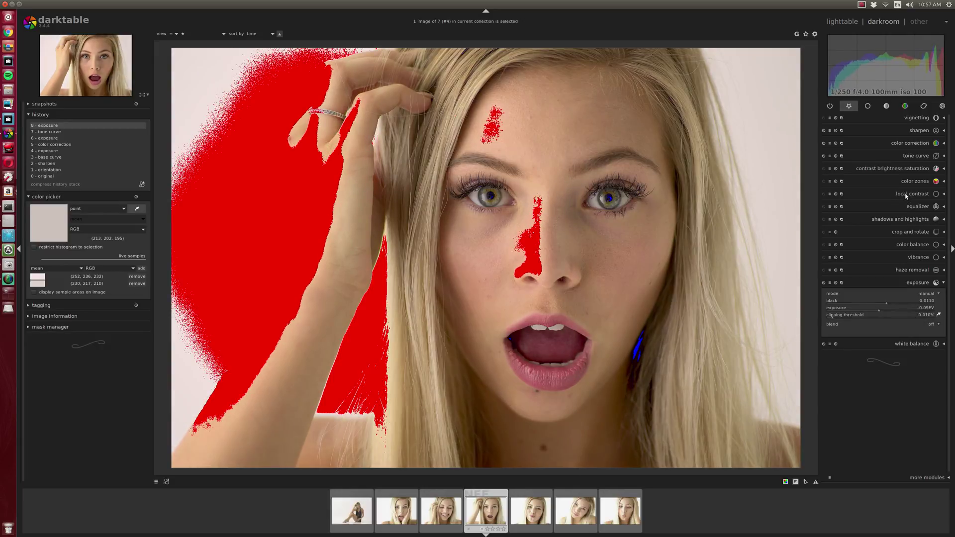
- Enable local contrast with the local laplacian filter and reduce its detail to 90%
click(854, 195)
drag(865, 212, 846, 211)
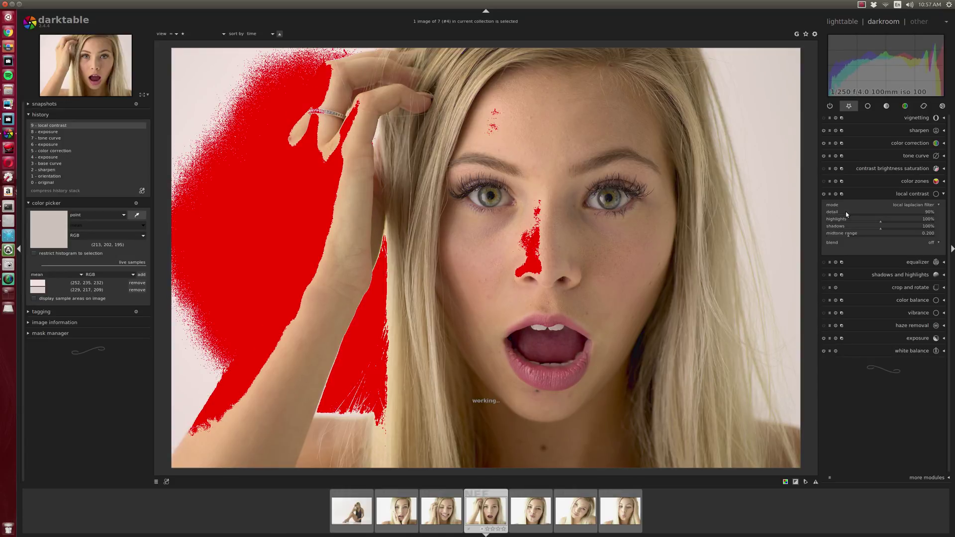
- Raise the coarse and fine ends of the equalizer's luma curve slightly
click(918, 262)
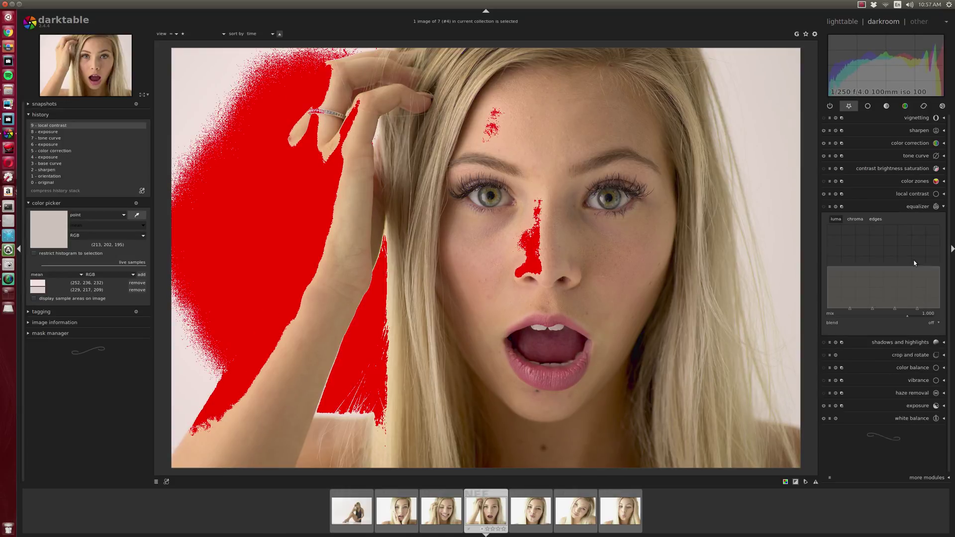
drag(941, 269, 941, 260)
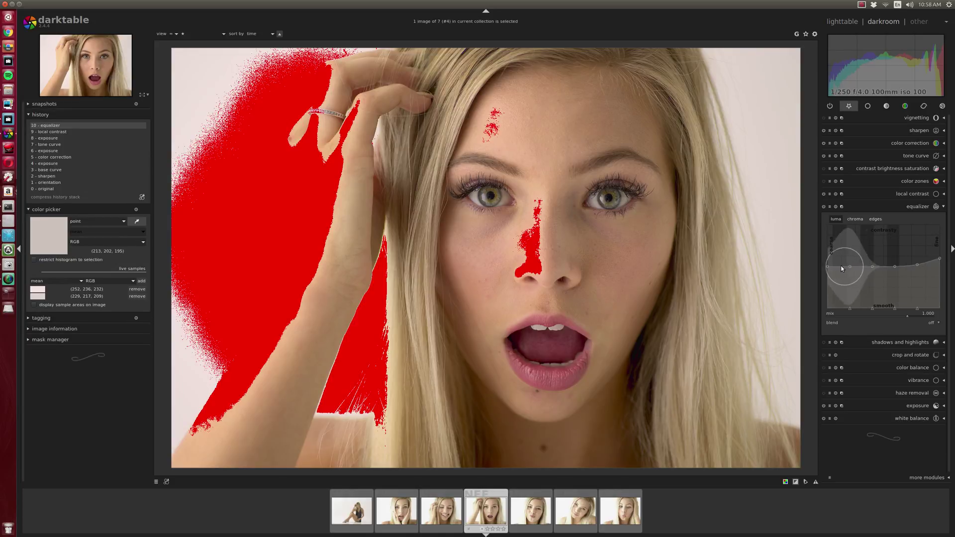
drag(828, 265, 828, 259)
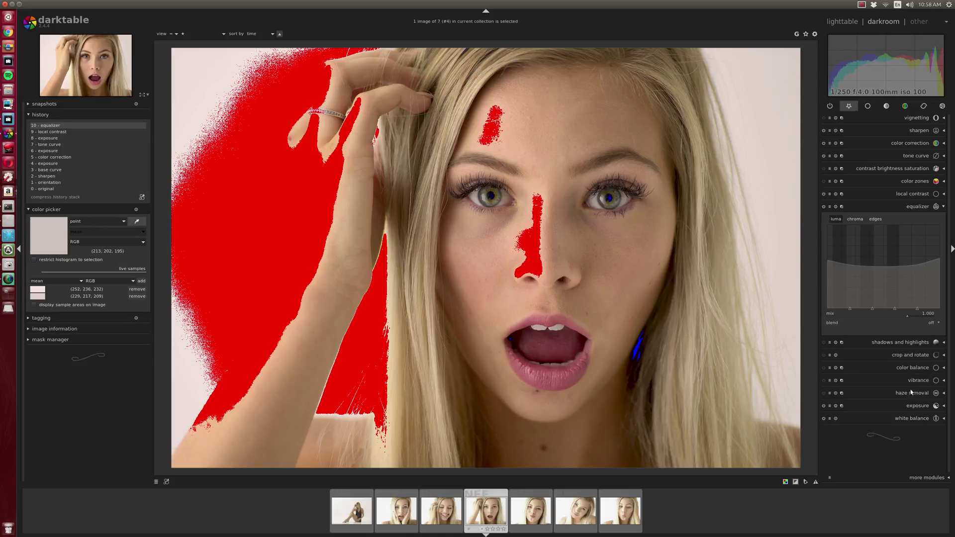
- Try the white balance temperature at a cooler 5338 K and a much warmer 11011 K
click(919, 418)
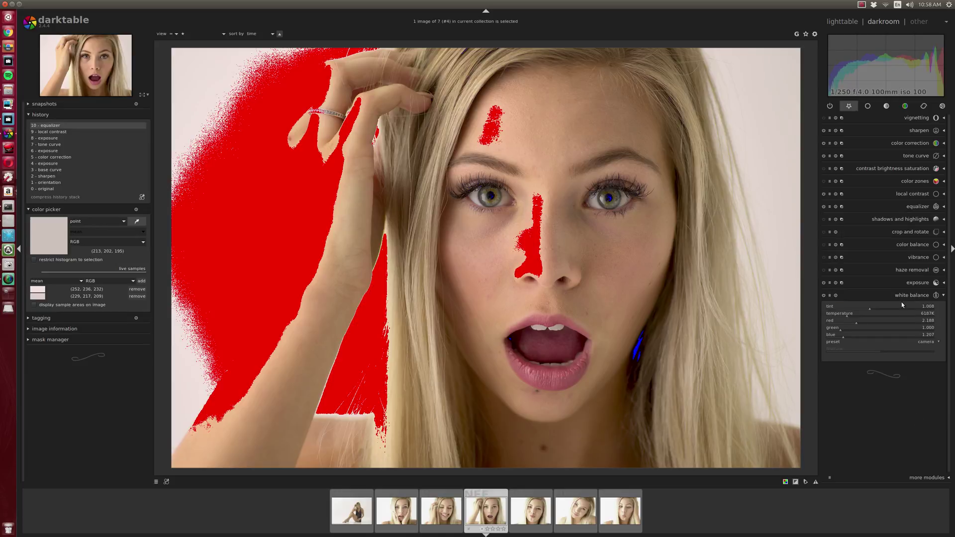
click(844, 316)
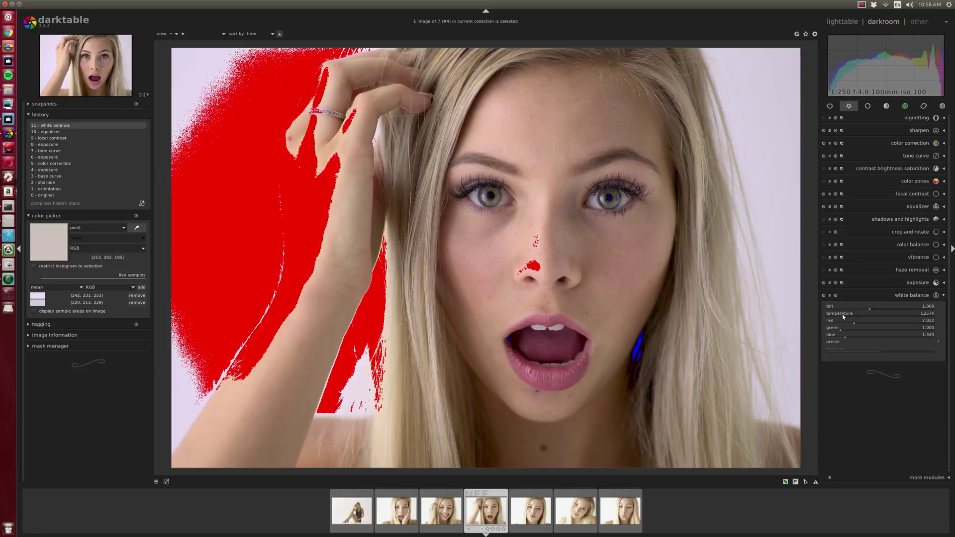
scroll(844, 317, down, 1)
scroll(843, 317, down, 1)
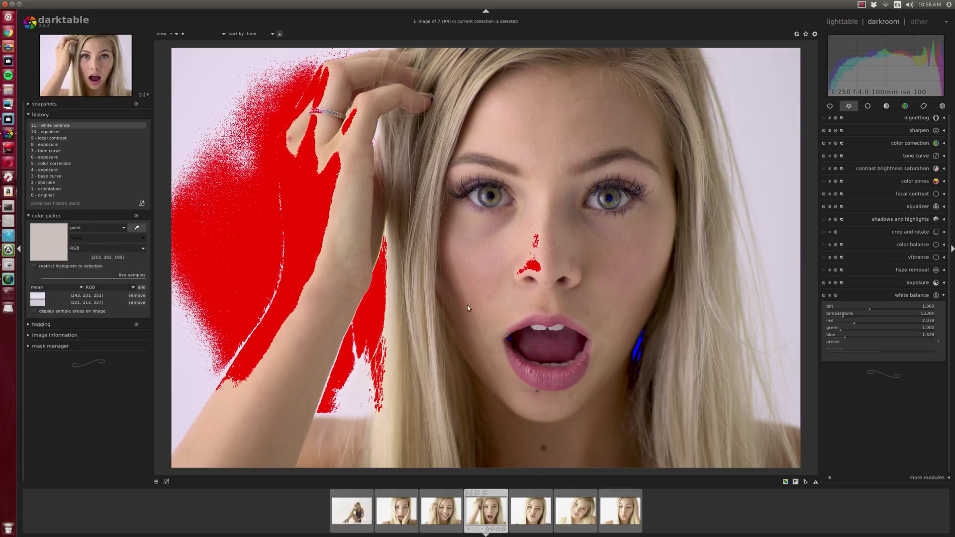
scroll(844, 317, up, 1)
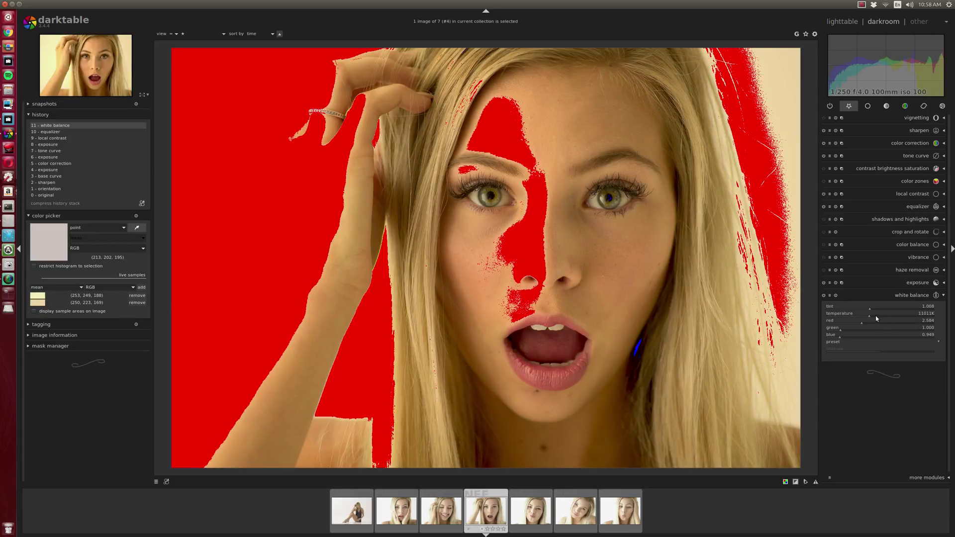
- Try cooler white balance temperatures of 3531 K and 4401 K with the clipping overlay hidden
drag(865, 317, 835, 317)
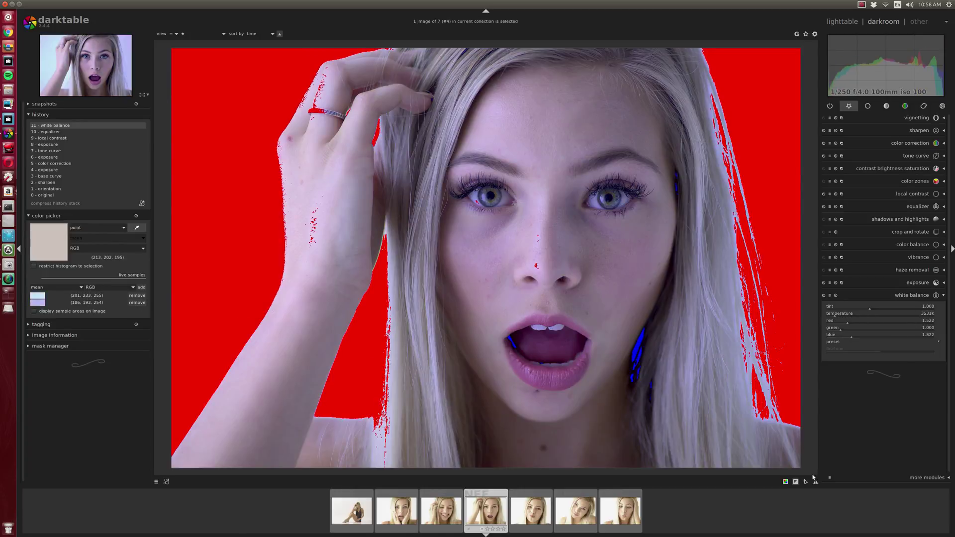
click(796, 482)
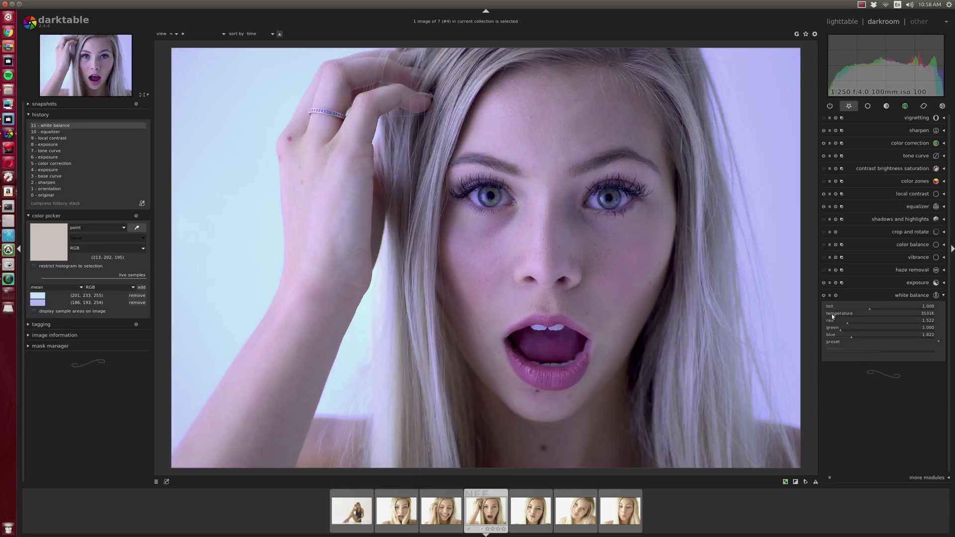
drag(835, 313, 838, 315)
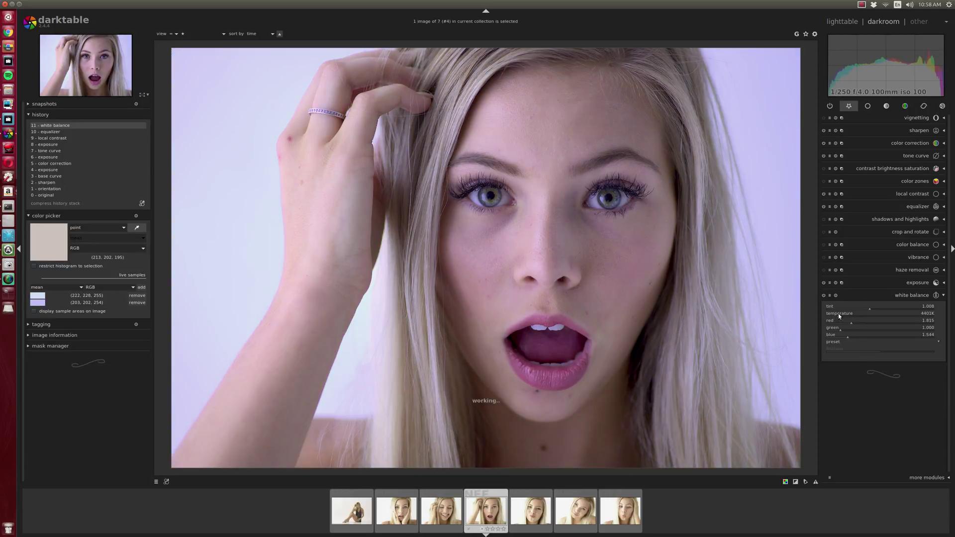
- Restore the camera white balance preset, cool the temperature to 5033 K, and check the result with the clipping overlay
click(942, 344)
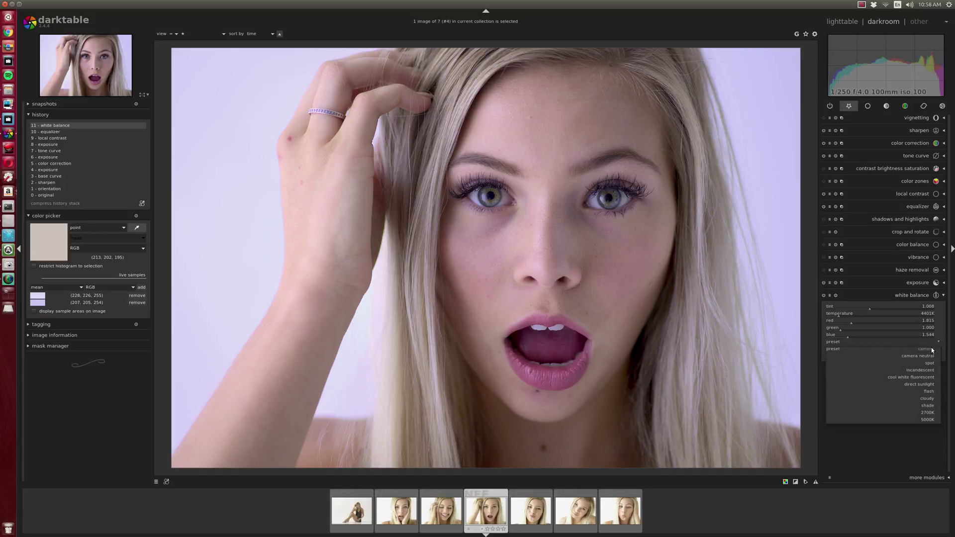
click(930, 349)
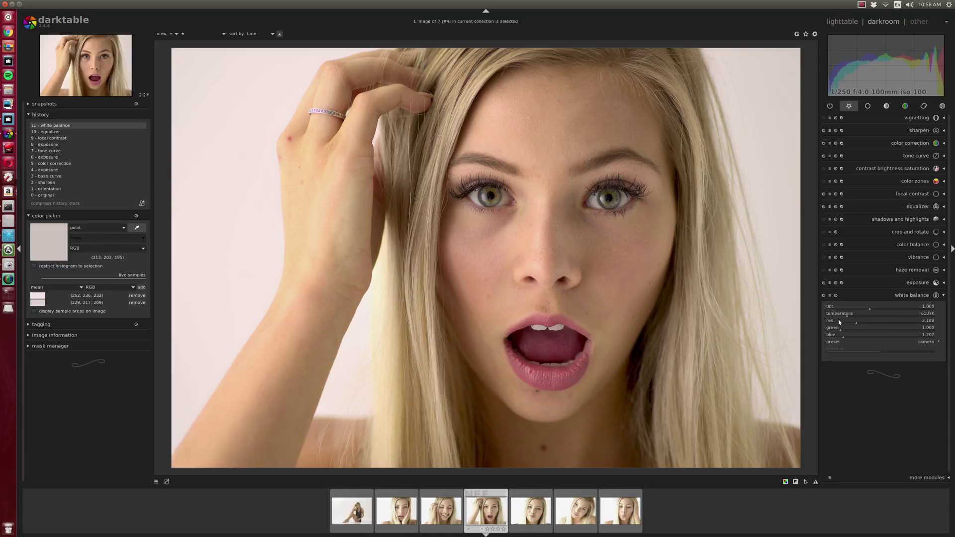
scroll(846, 315, down, 5)
scroll(842, 319, up, 2)
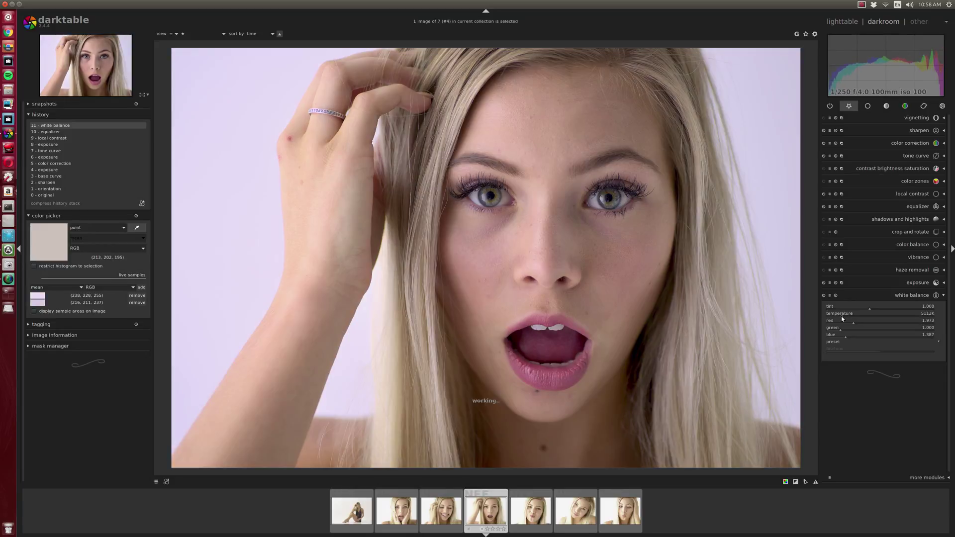
scroll(843, 319, down, 2)
scroll(841, 319, up, 1)
click(796, 481)
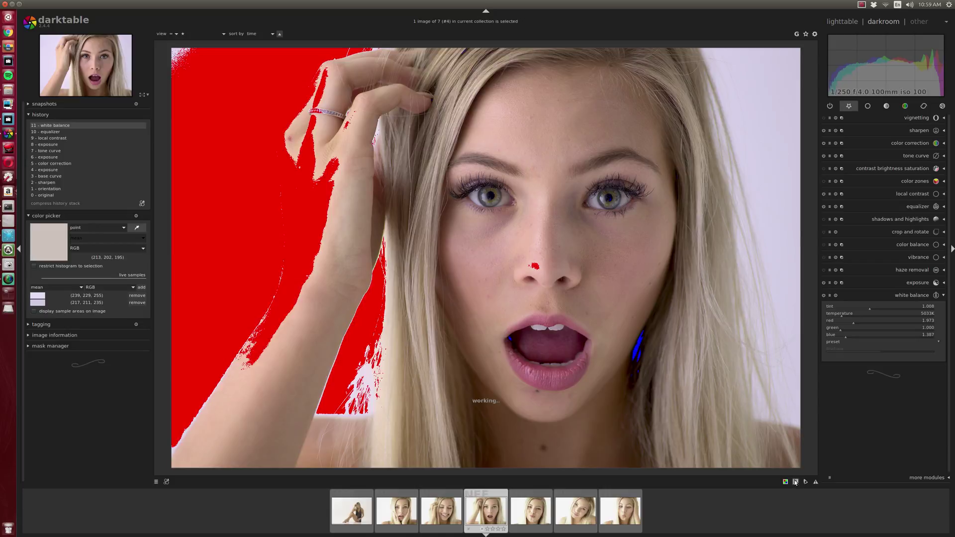
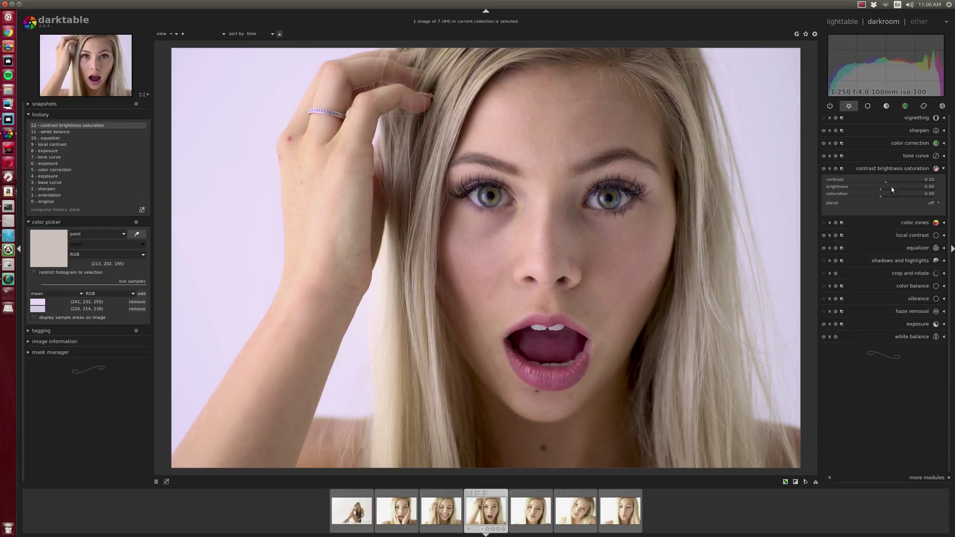
- Raise the saturation to 0.07 in the contrast brightness saturation module
scroll(887, 197, up, 1)
scroll(887, 197, down, 1)
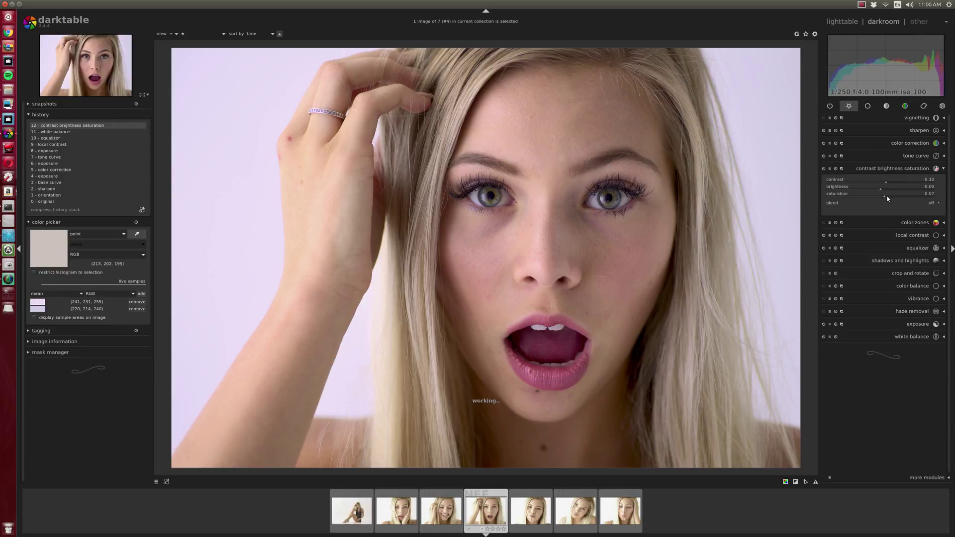
click(892, 144)
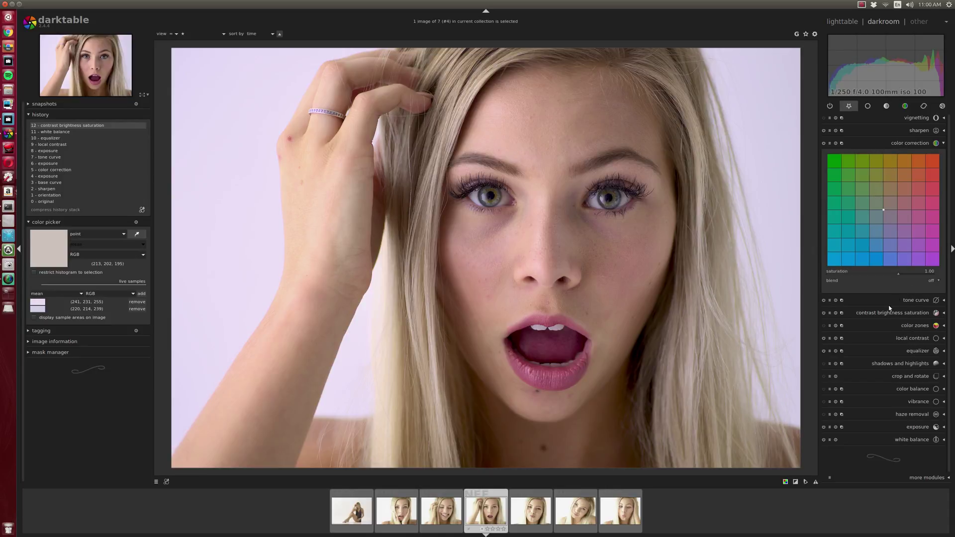
- Adjust the lightness of the reds very slightly upward in color zones
click(914, 326)
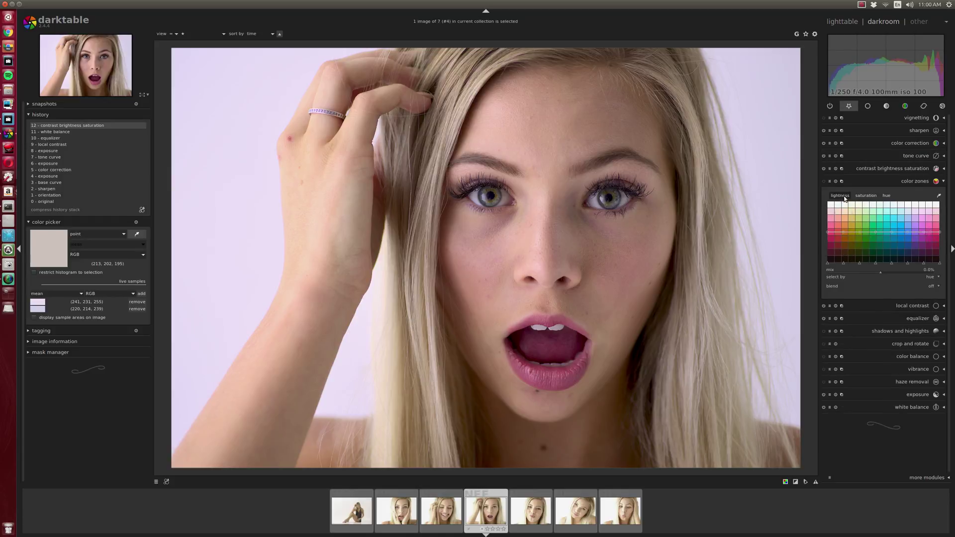
click(827, 233)
drag(827, 231, 828, 229)
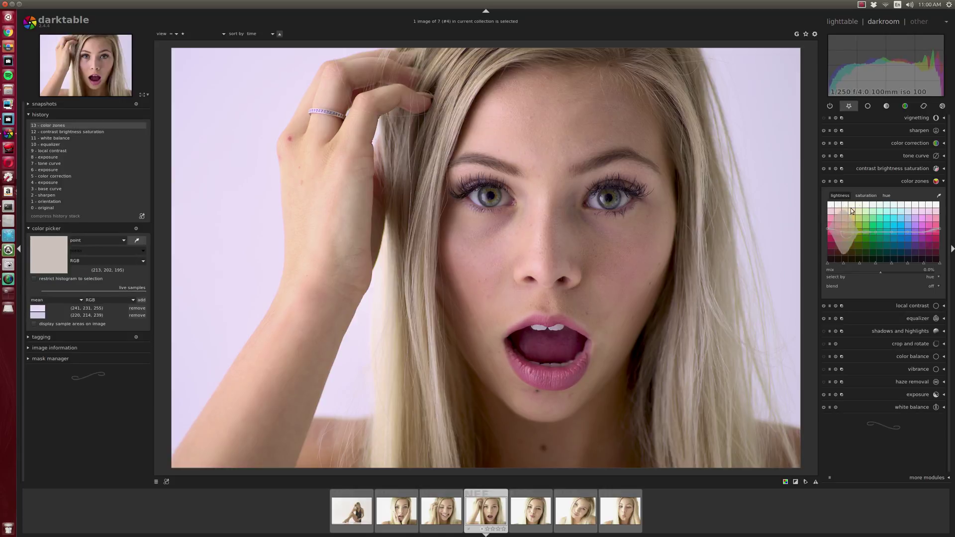
- Try boosting the orange and blue saturation in color zones, and reset the saturation curve
click(866, 196)
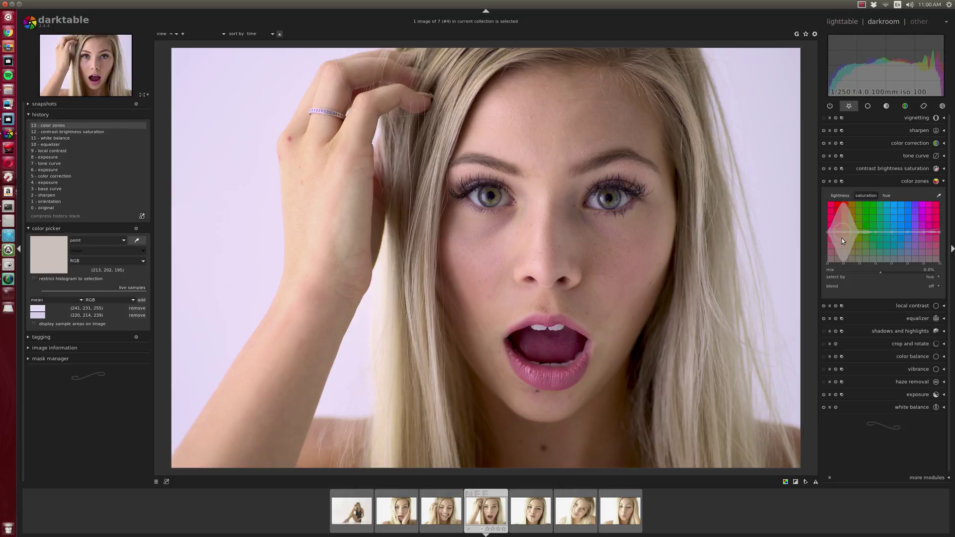
drag(842, 231, 842, 229)
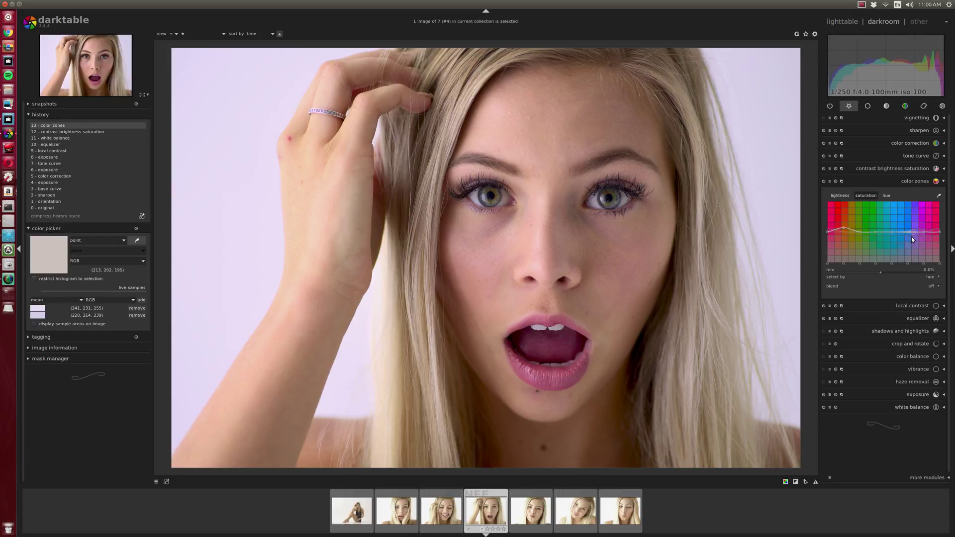
drag(909, 231, 908, 223)
double_click(907, 247)
- Try raising the cyan and green saturation with a narrower range in color zones, and reset the curve again
drag(892, 231, 893, 219)
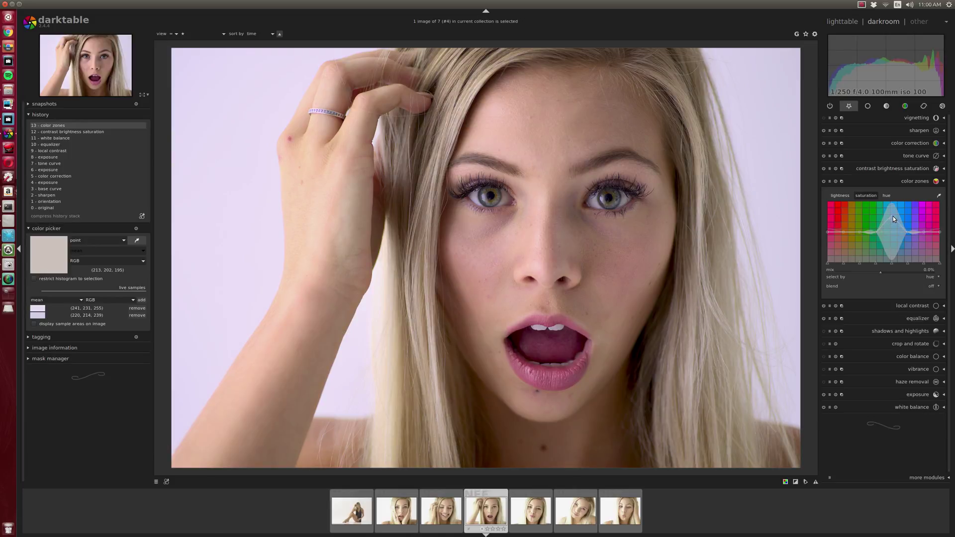
scroll(893, 219, down, 2)
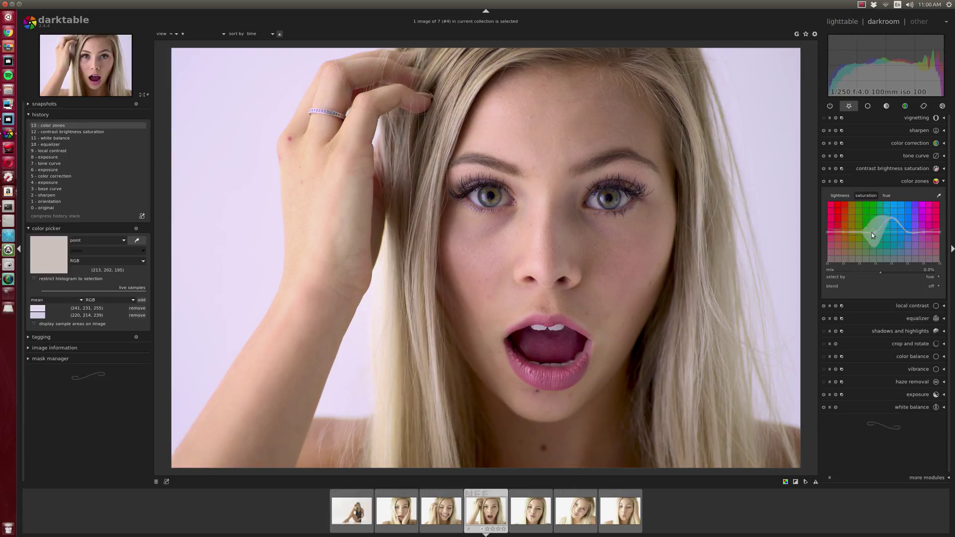
drag(876, 231, 880, 219)
double_click(894, 241)
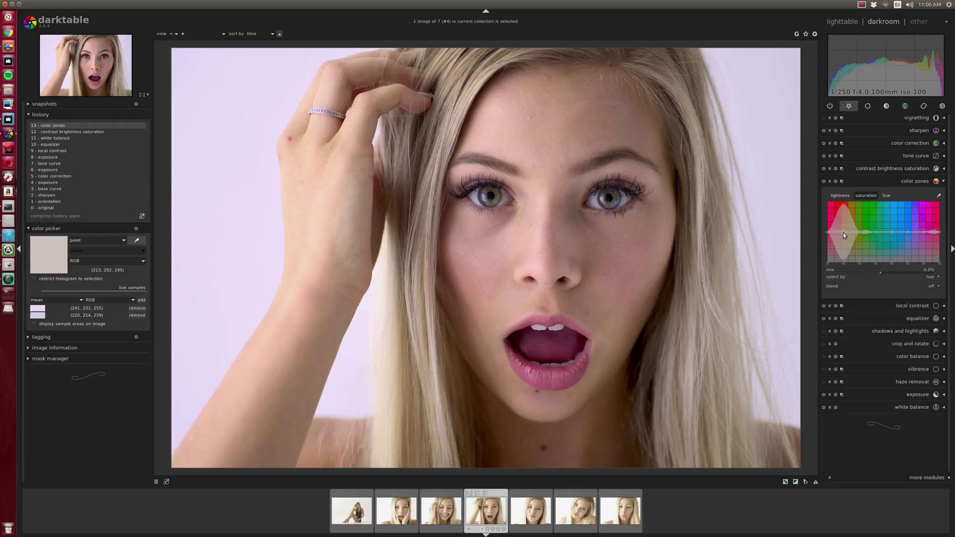
- Boost the orange saturation slightly in color zones, and try lowering the magenta saturation before restoring it
scroll(844, 226, down, 1)
drag(843, 226, 844, 228)
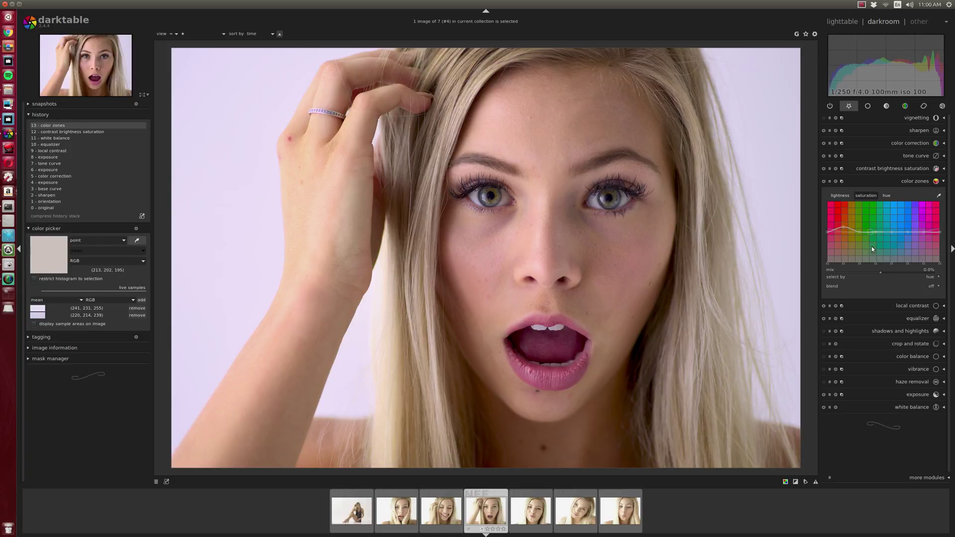
click(844, 225)
click(924, 231)
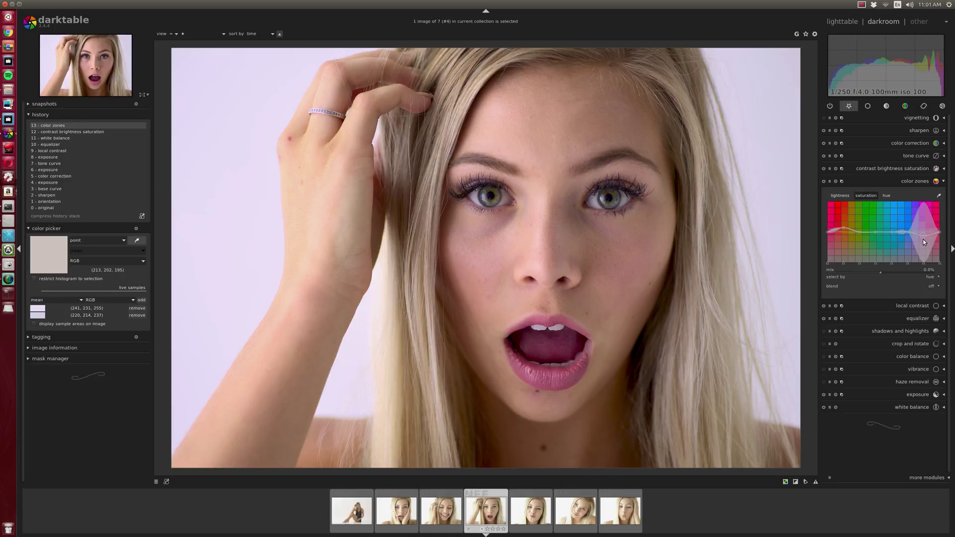
drag(924, 235, 924, 232)
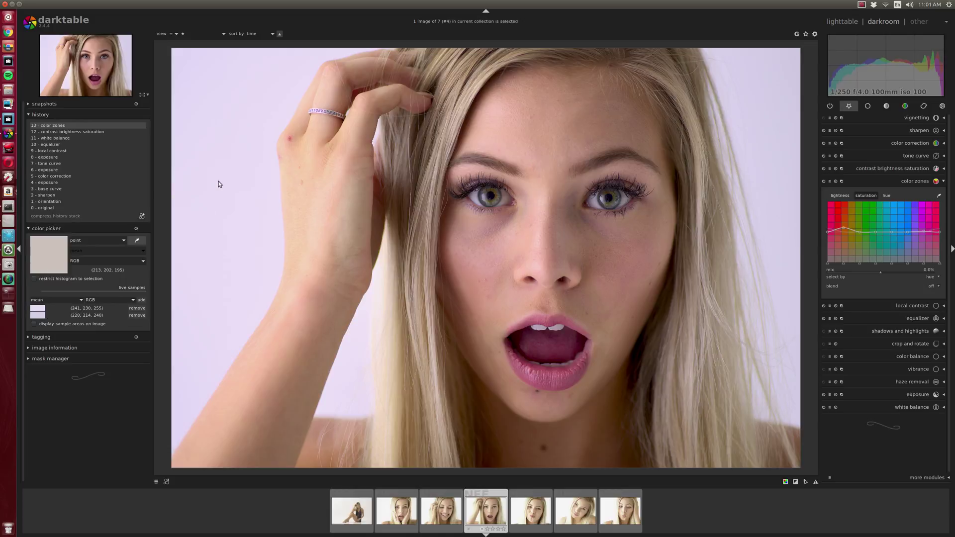
- Enable shadows and highlights with shadows at -0.65, and toggle the module off and on to compare its effect
click(912, 331)
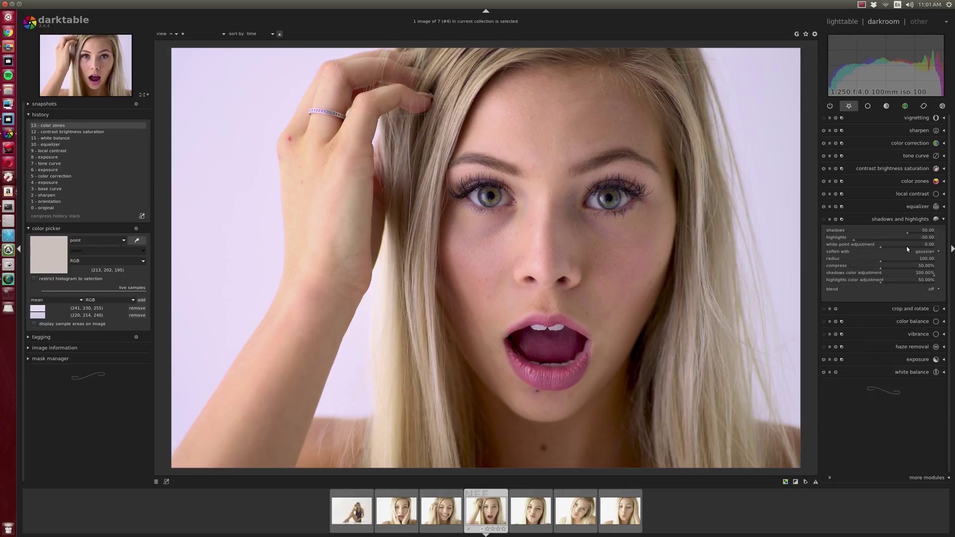
drag(908, 235, 880, 234)
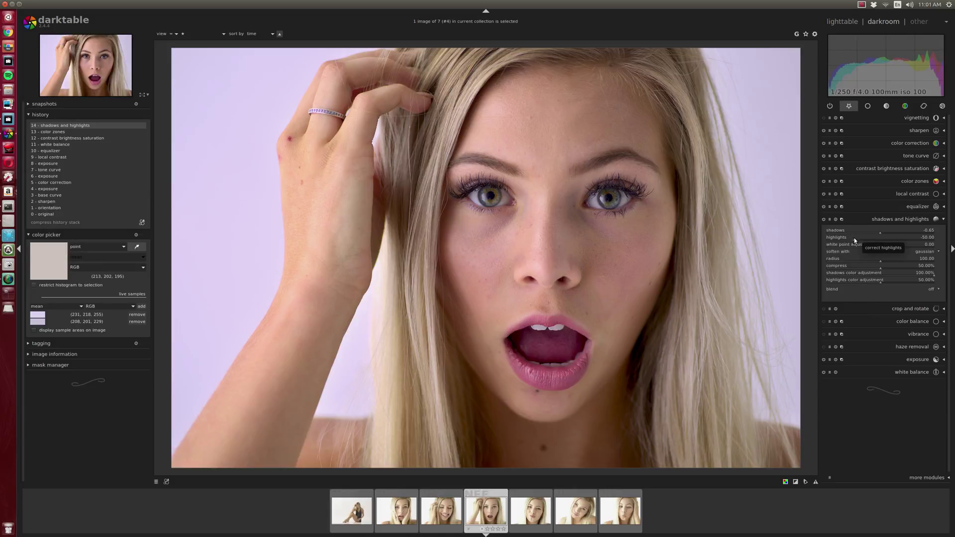
click(824, 220)
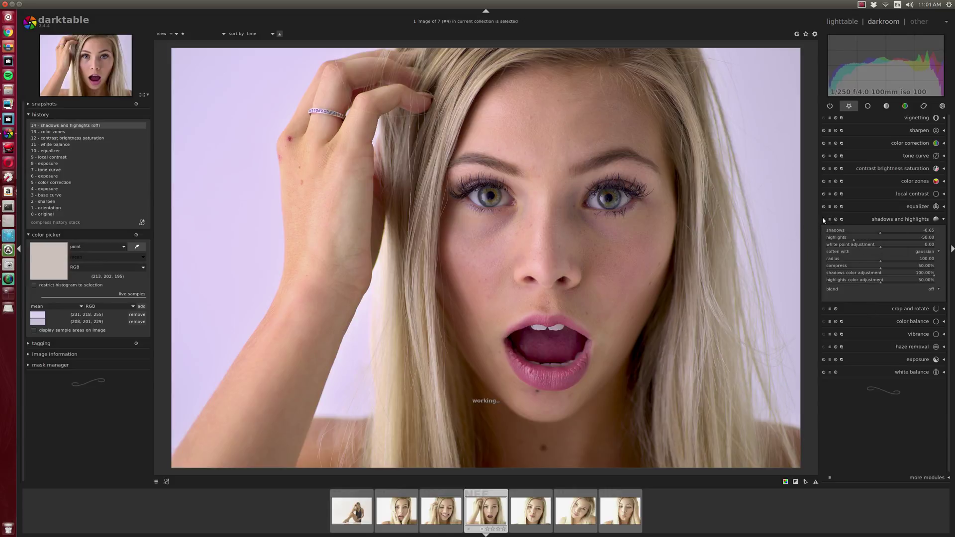
click(824, 220)
click(824, 219)
click(824, 219)
- Try the highlights correction at 50.64 and -14.99, and raise it to 94.61 while inspecting the forearm up close
drag(851, 238, 909, 234)
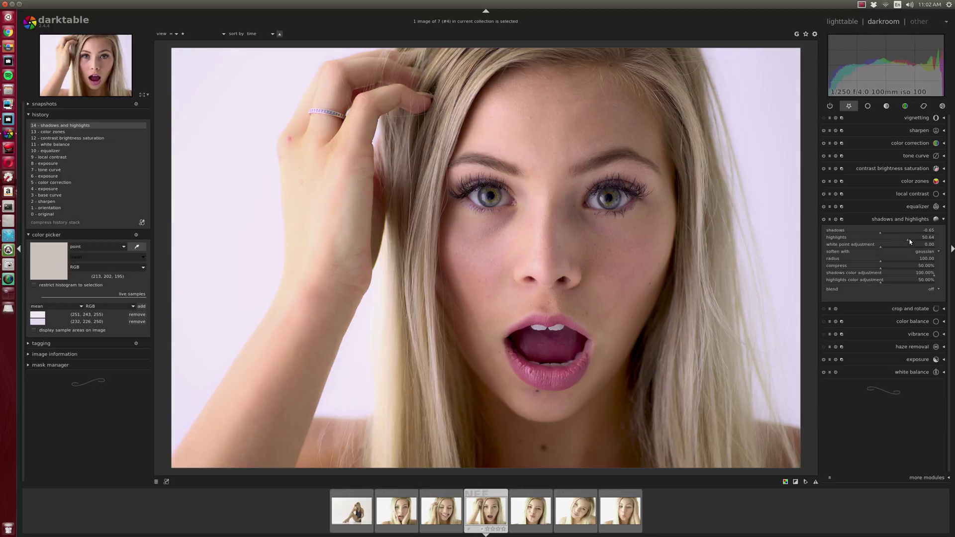
drag(909, 242, 871, 241)
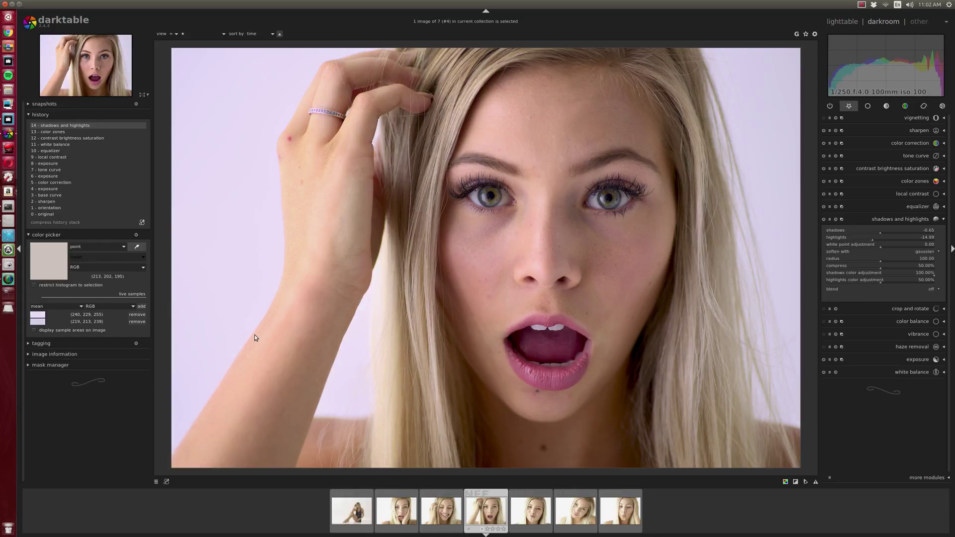
scroll(260, 282, up, 2)
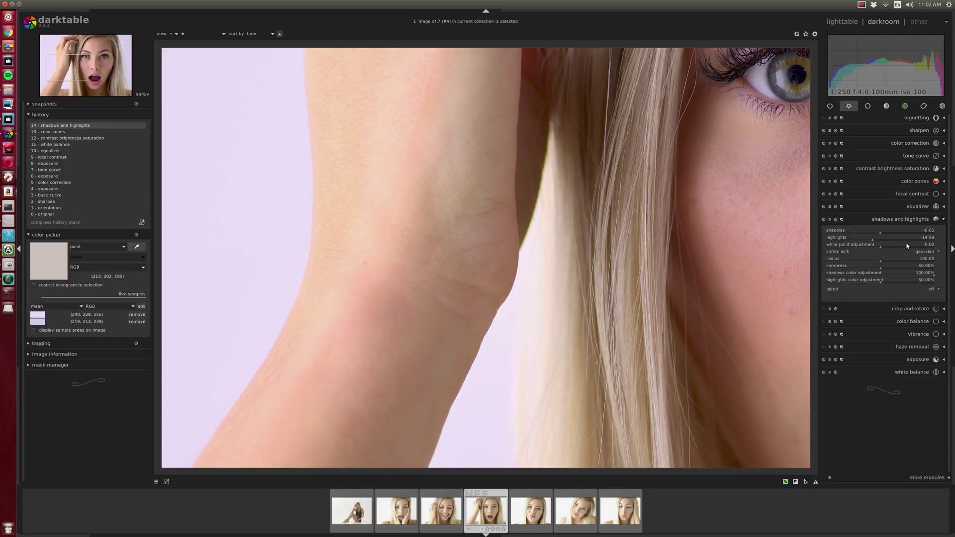
drag(873, 239, 931, 238)
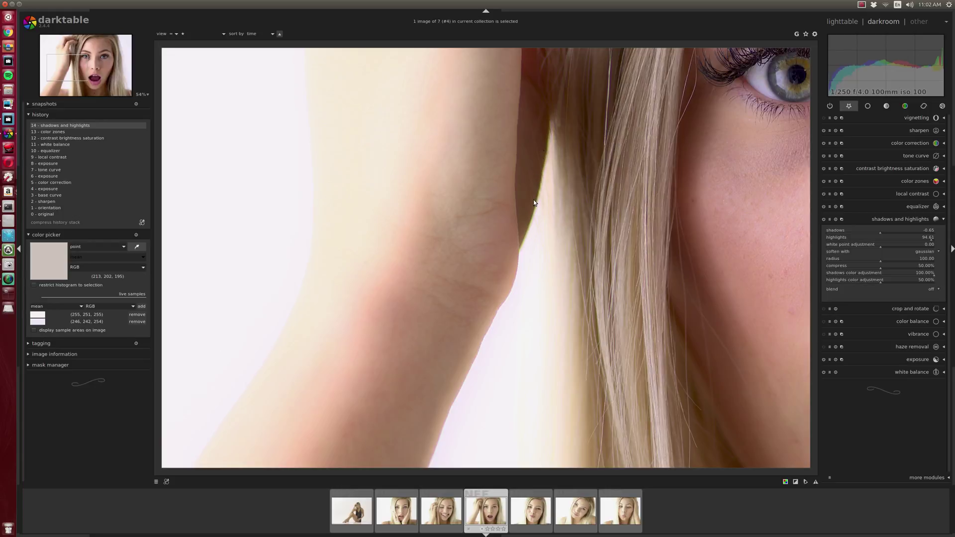
scroll(534, 202, down, 2)
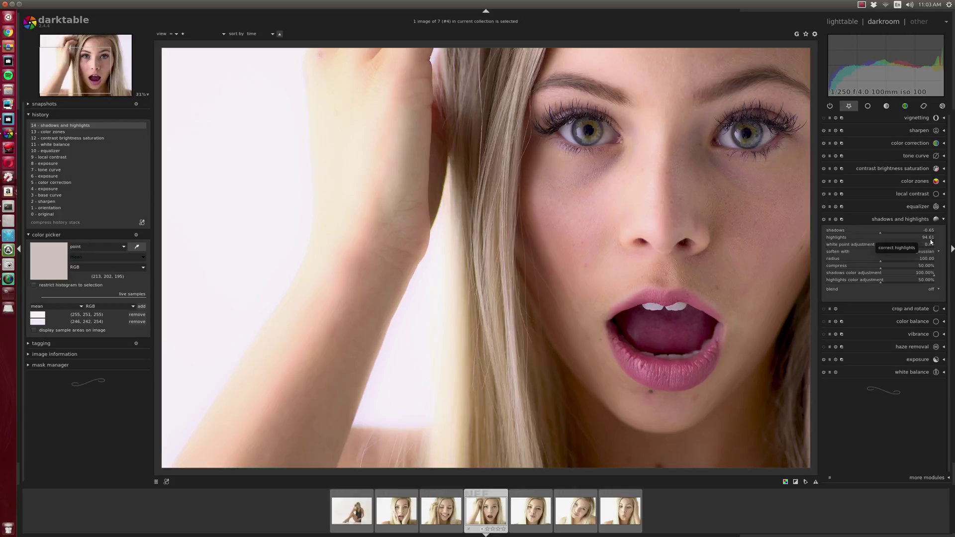
- Try lowering the highlights correction to -22.83, -19.34 and -11.68 in shadows and highlights, and inspect the forearm and wrist up close
click(878, 239)
click(878, 241)
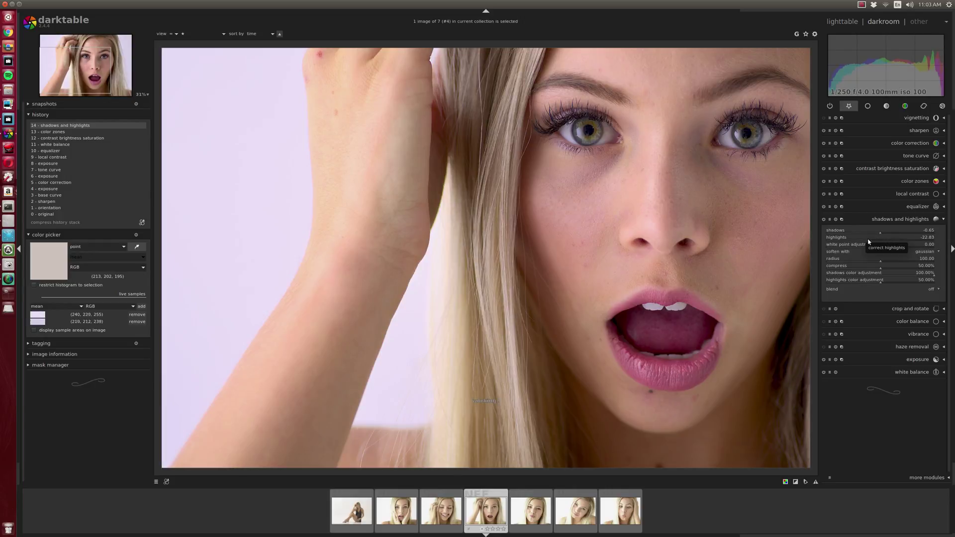
click(871, 241)
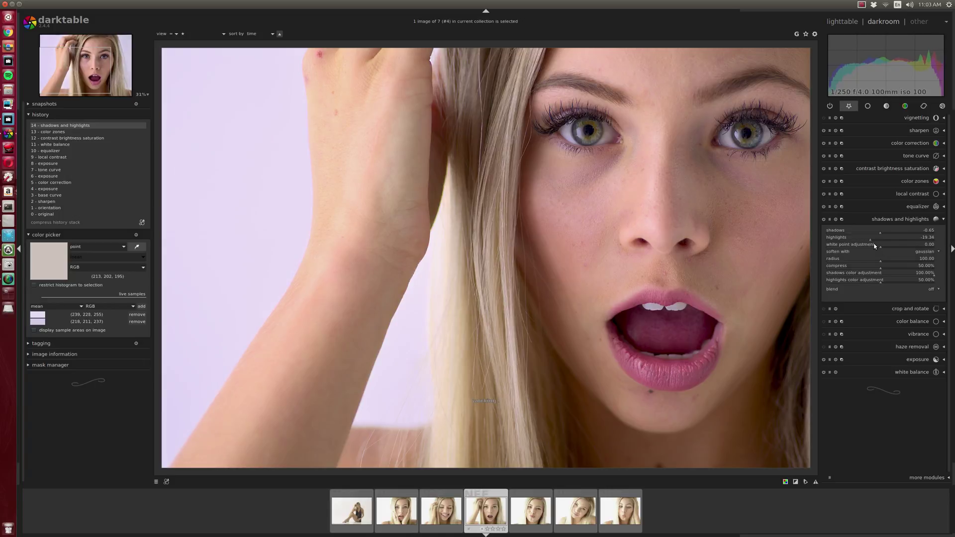
scroll(225, 304, up, 5)
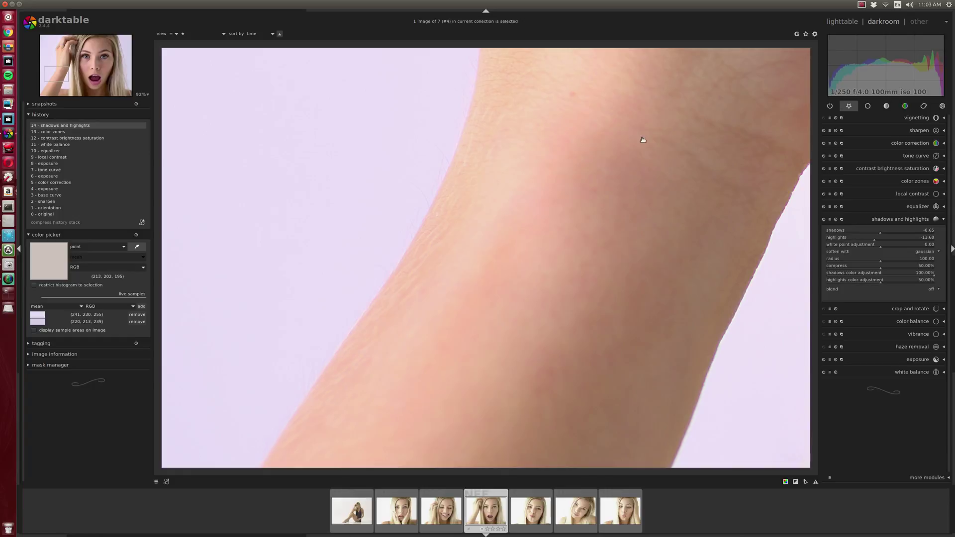
drag(642, 141, 460, 298)
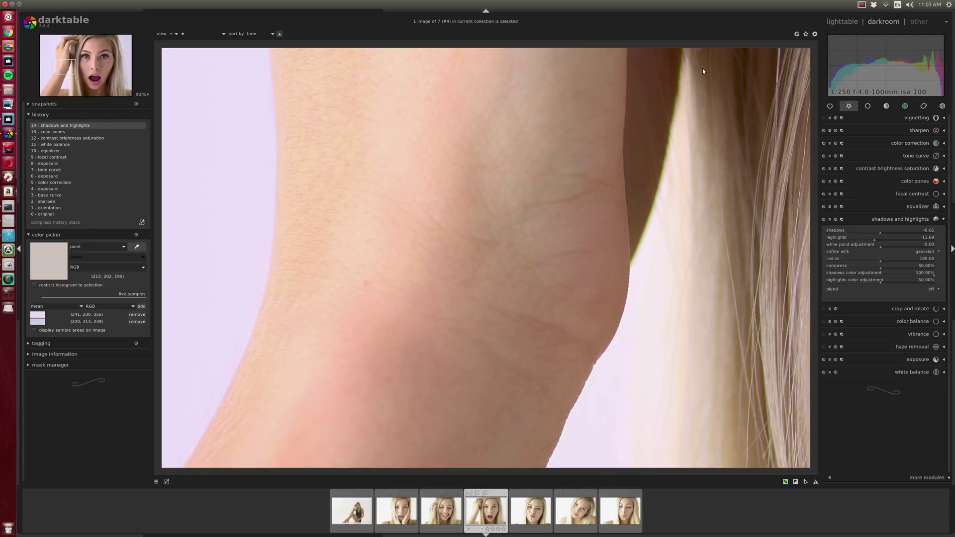
scroll(655, 195, down, 2)
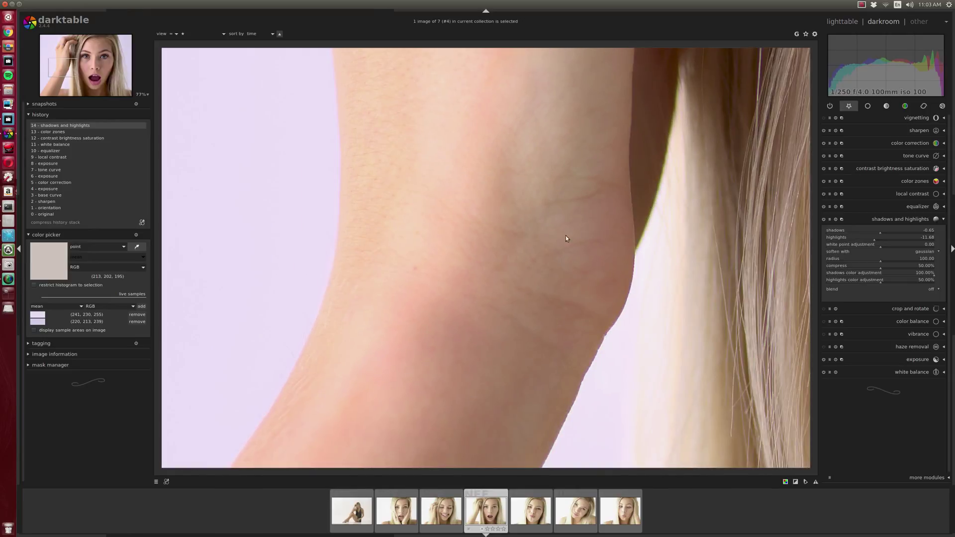
scroll(545, 262, down, 2)
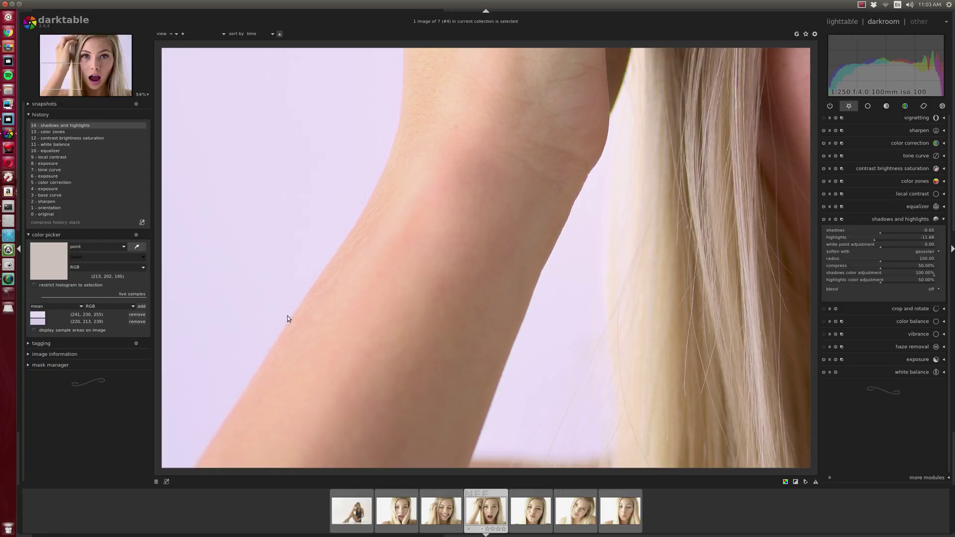
scroll(456, 300, down, 2)
scroll(458, 301, down, 1)
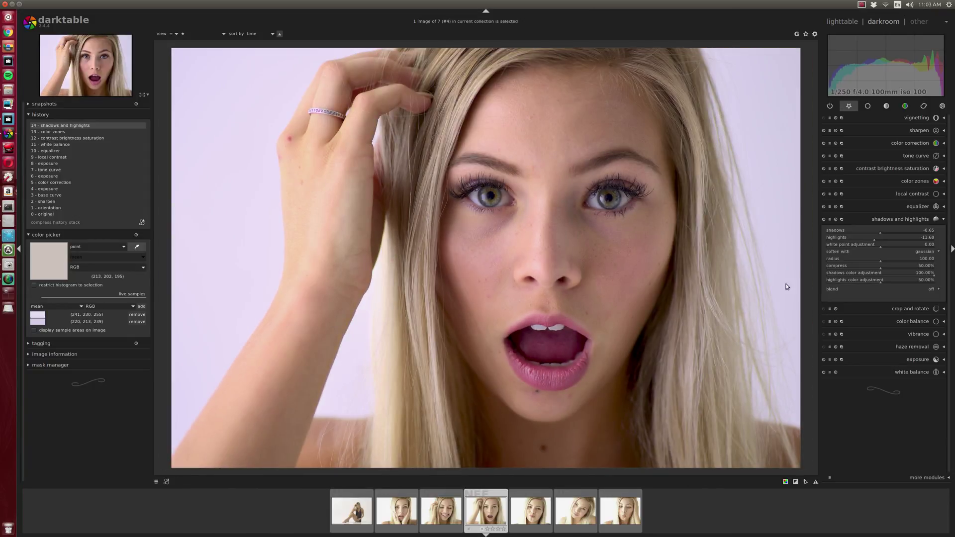
- Raise the highlights correction to 72.81 in shadows and highlights
drag(876, 241, 890, 242)
drag(900, 240, 918, 239)
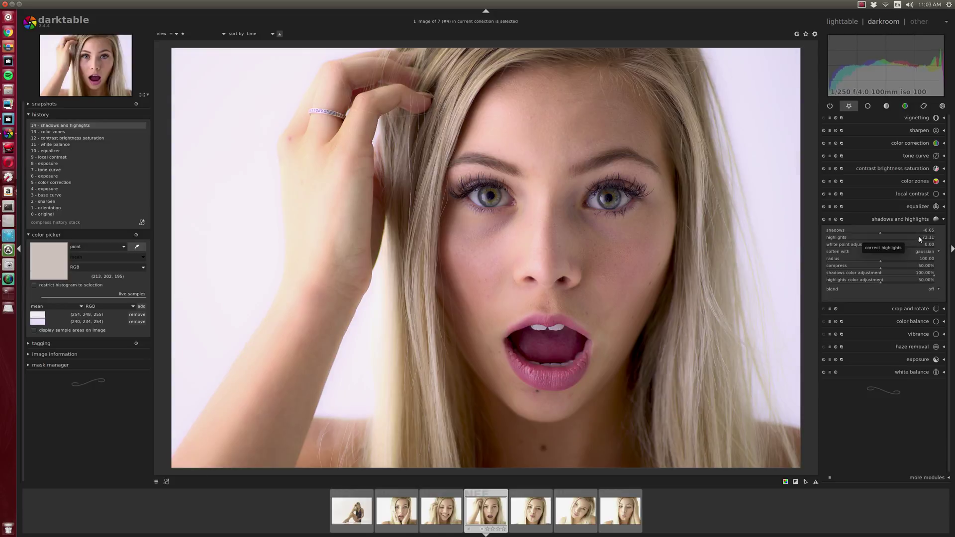
drag(920, 239, 921, 240)
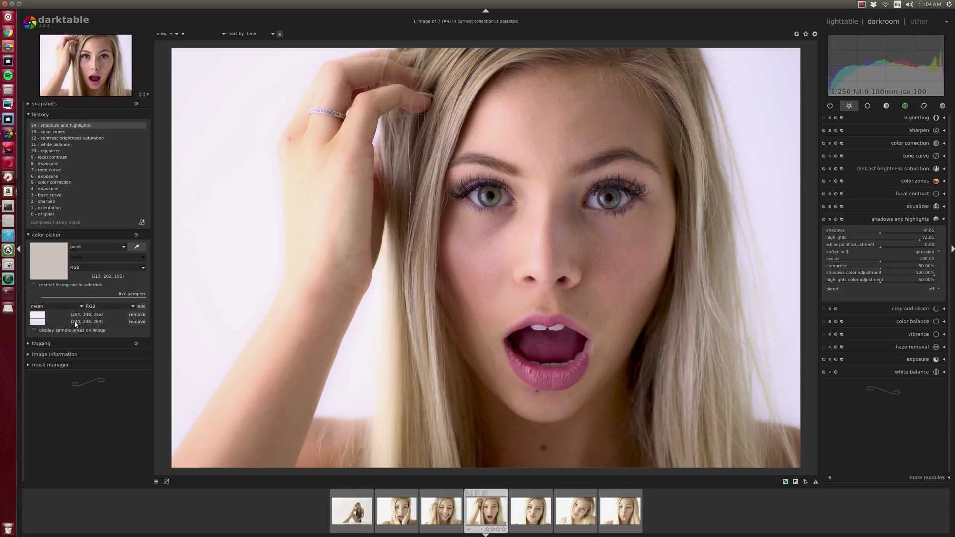
- Shift the highlights tint in color correction from neutral toward blue and a little further toward cyan
click(912, 145)
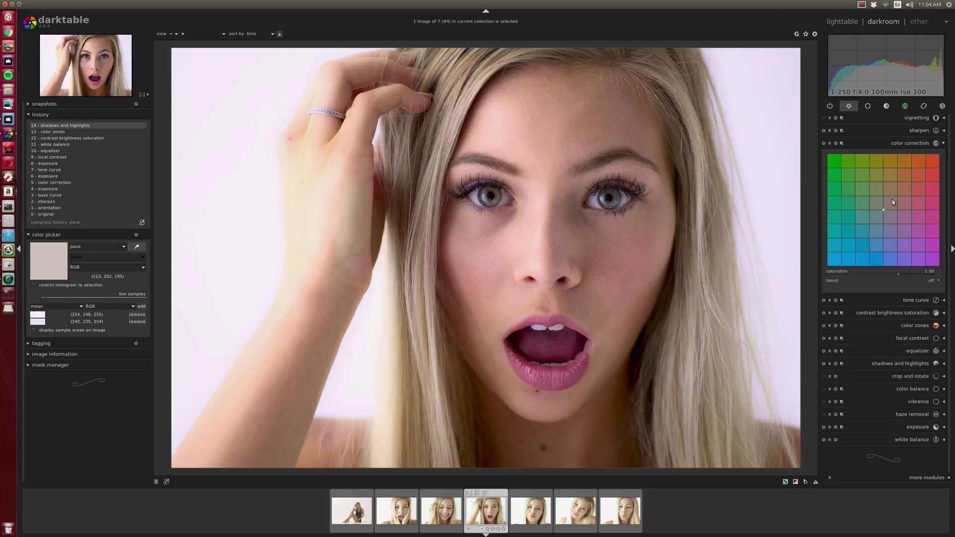
drag(883, 209, 885, 213)
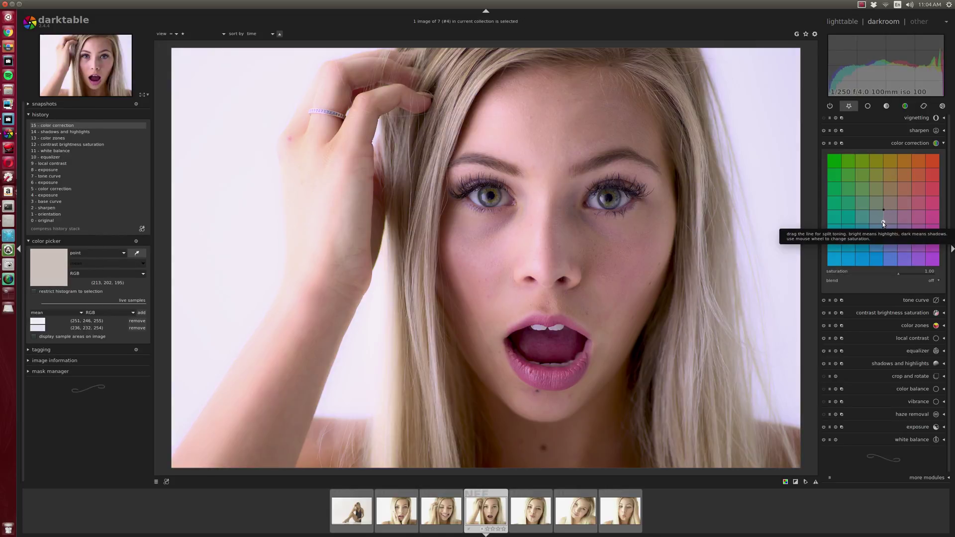
click(883, 222)
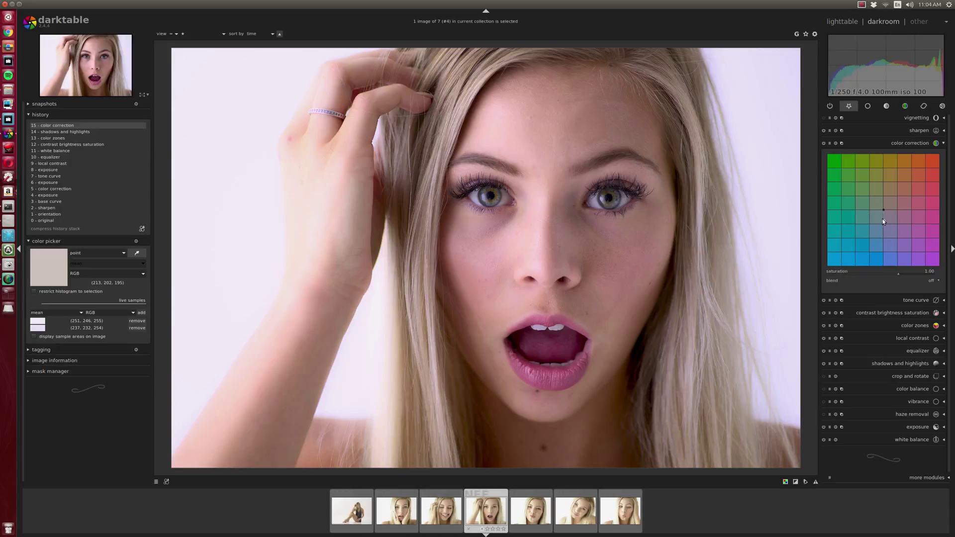
drag(883, 220, 882, 219)
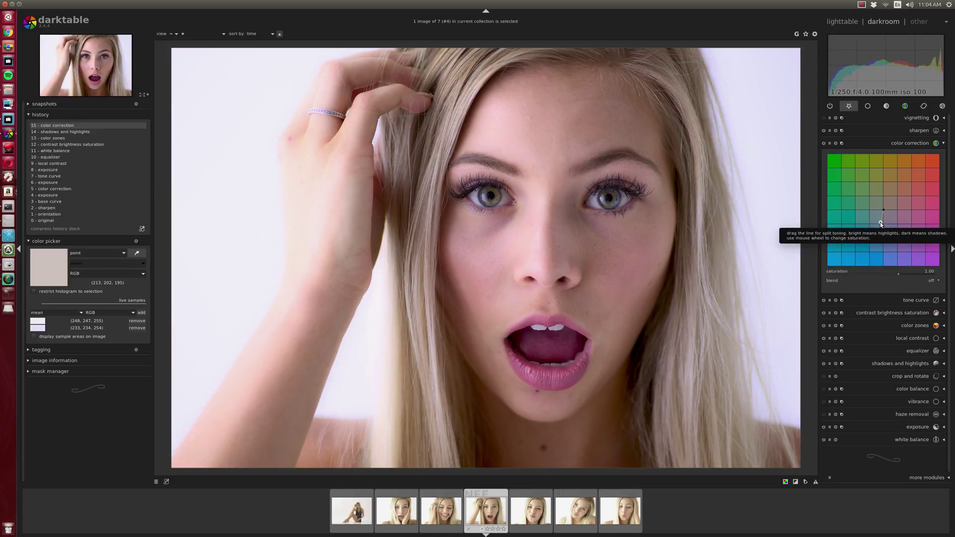
drag(880, 224, 874, 226)
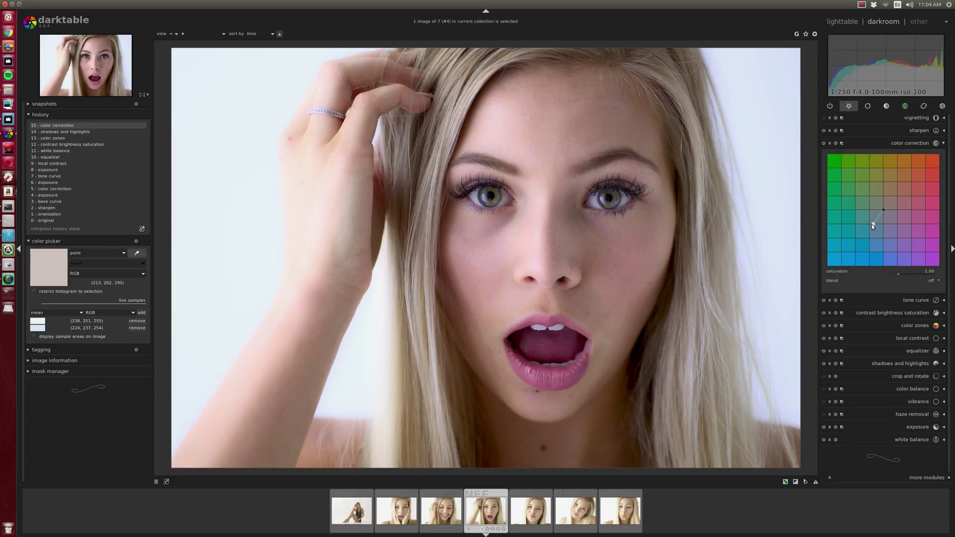
- Try strong green and magenta highlight tints in color correction, and pull the highlights back to a light blue
drag(872, 224, 854, 188)
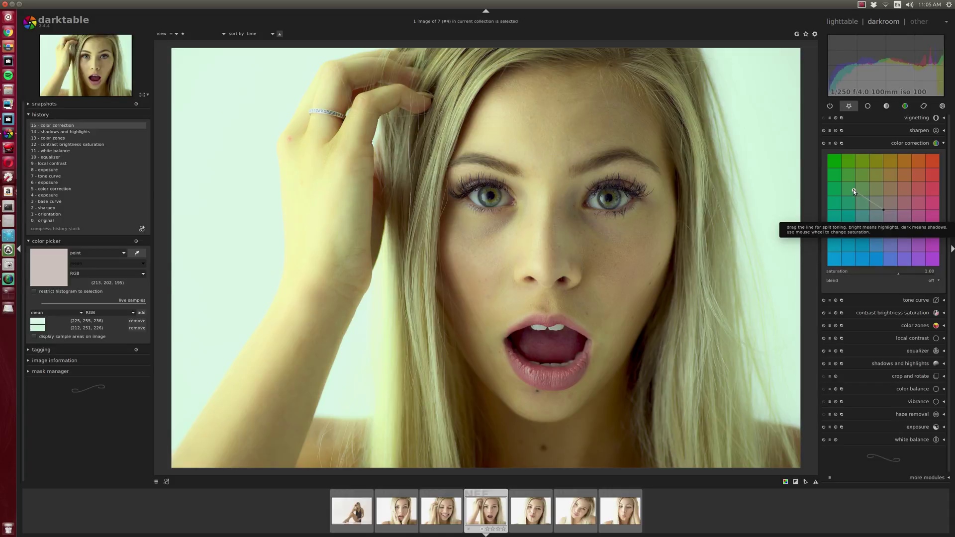
drag(854, 190, 912, 235)
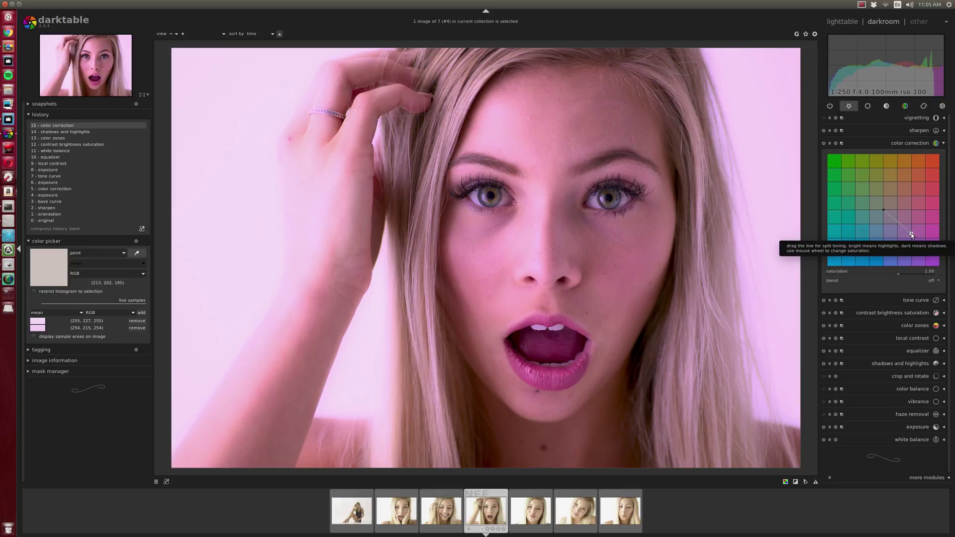
drag(912, 235, 909, 234)
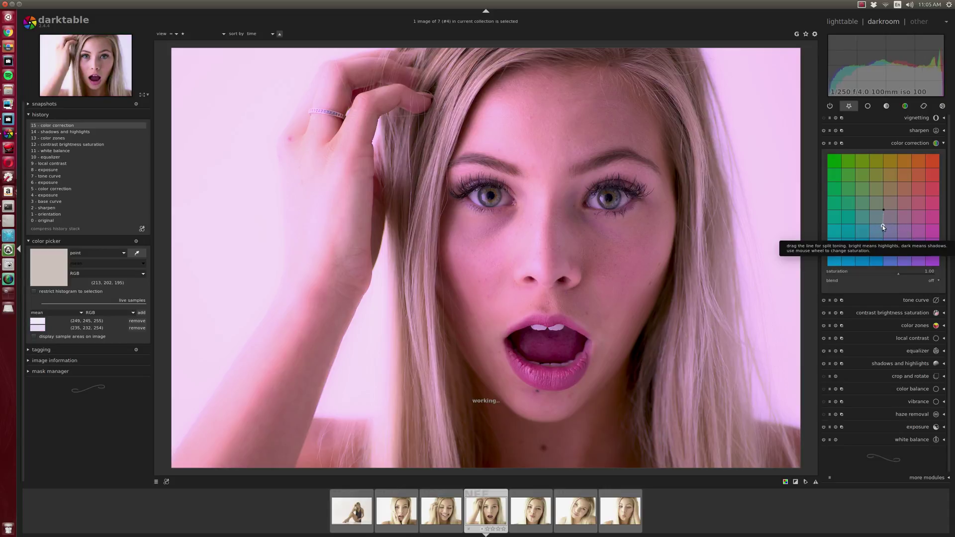
- Fine-tune the color correction highlights toward cyan-blue, and shift the shadows slightly toward a warm orange
drag(882, 224, 882, 225)
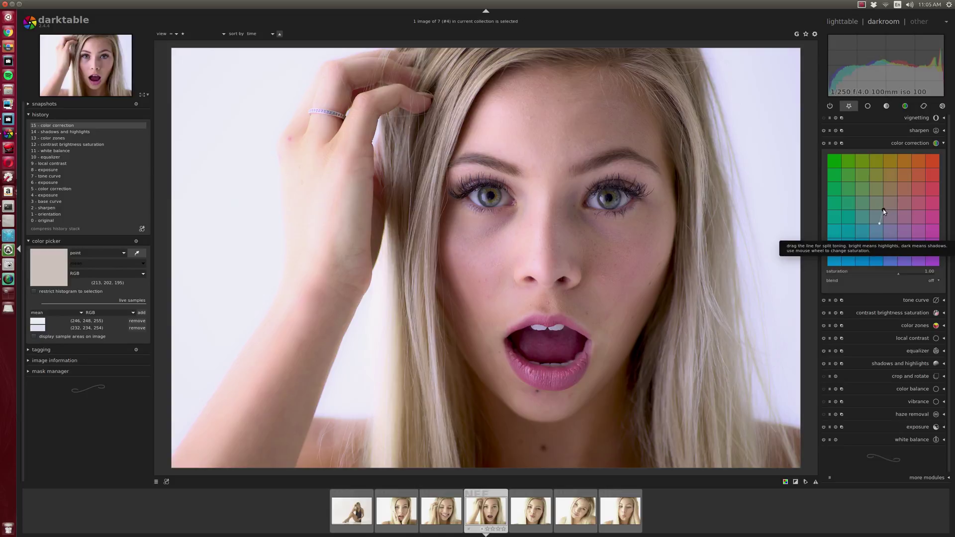
drag(882, 209, 888, 208)
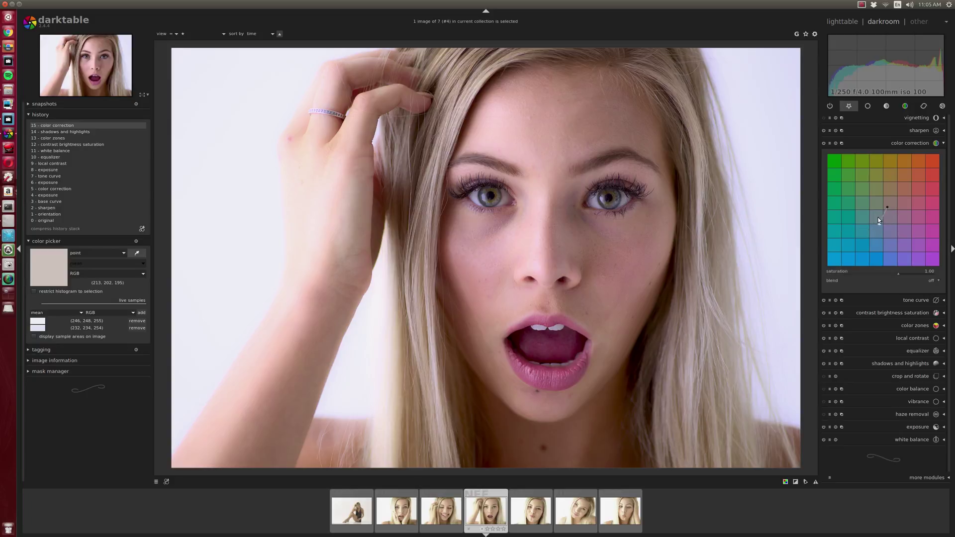
drag(879, 226, 878, 229)
drag(889, 208, 889, 205)
- Enable chromatic aberrations correction, toggling it off and on to compare the edges of the arm up close
scroll(255, 287, up, 2)
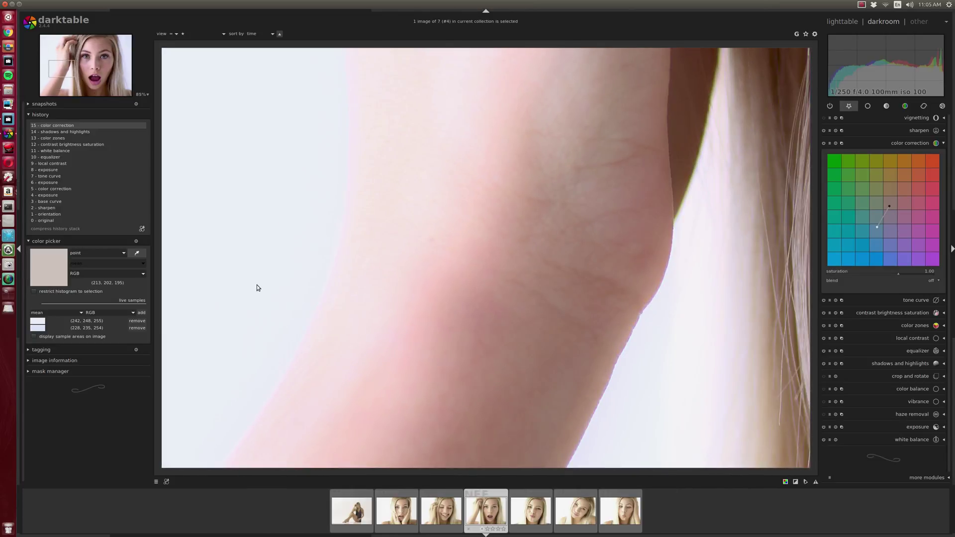
click(886, 106)
click(902, 106)
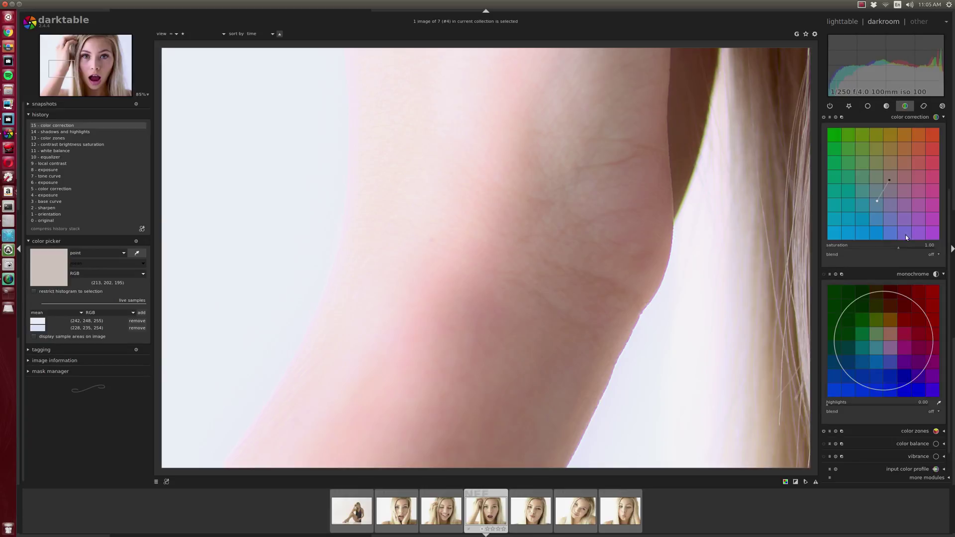
click(925, 118)
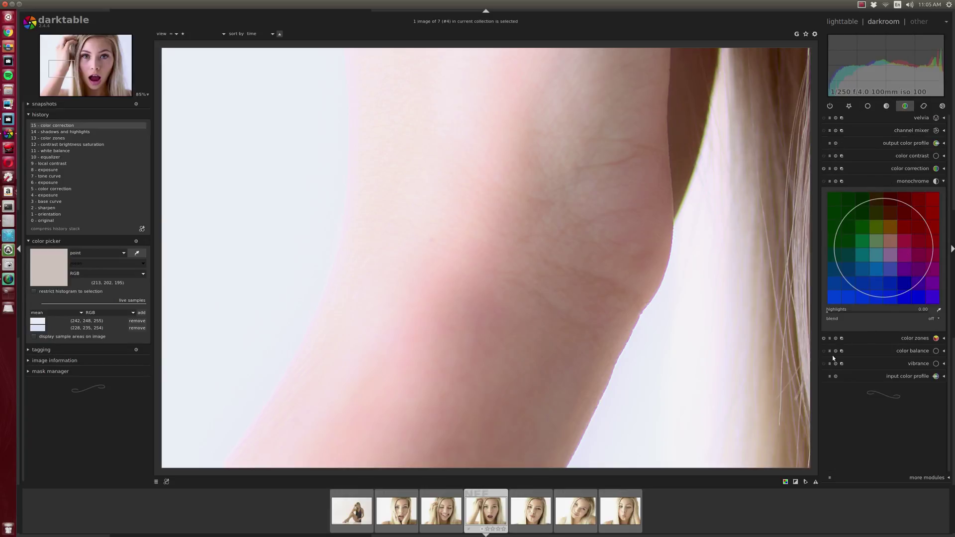
click(924, 106)
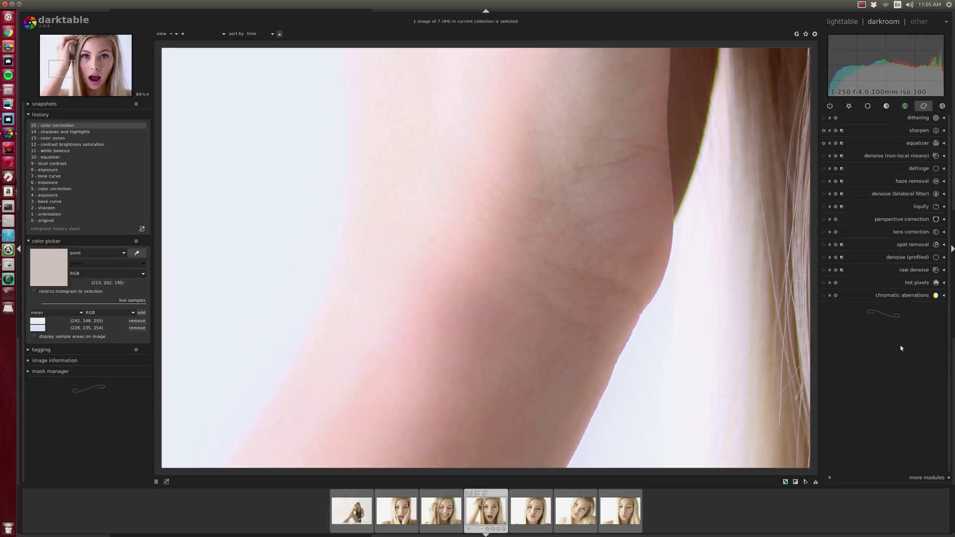
click(824, 296)
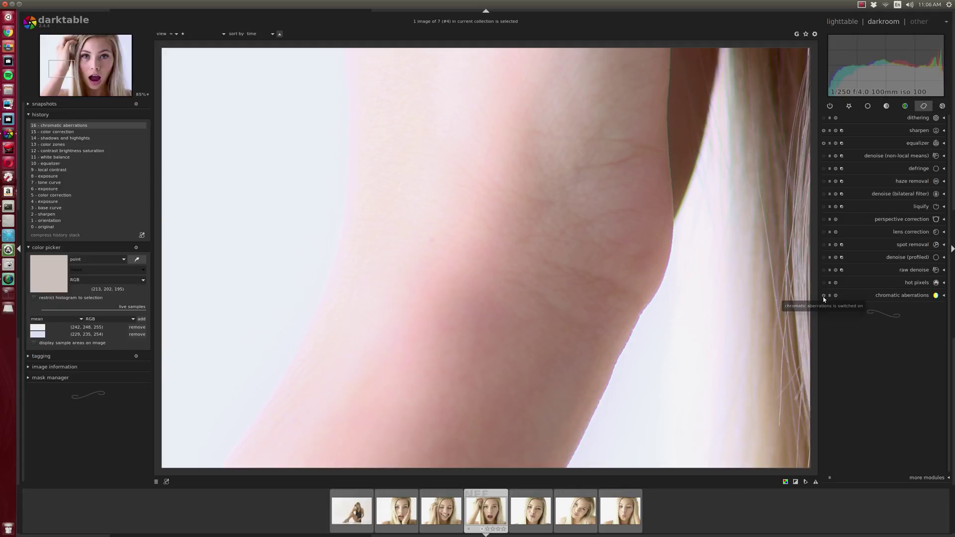
click(823, 296)
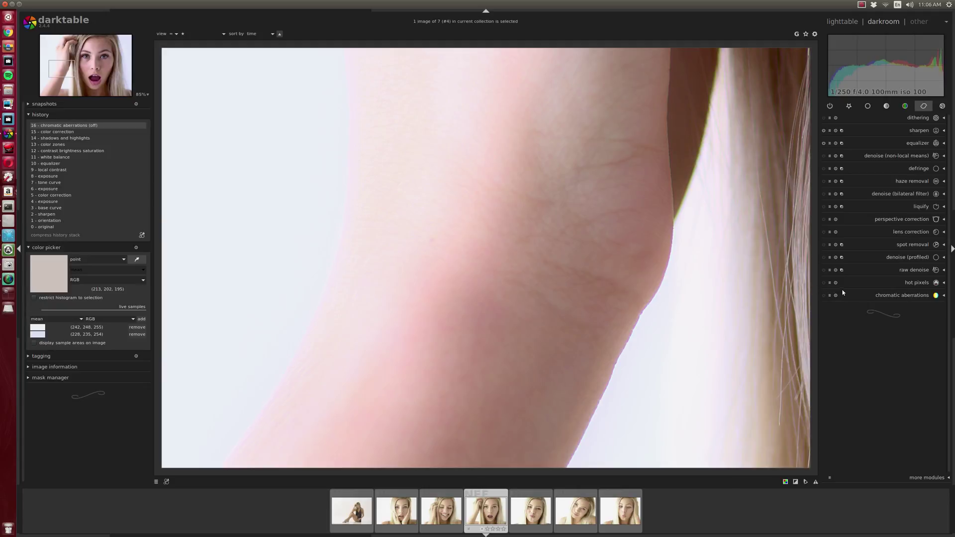
click(824, 296)
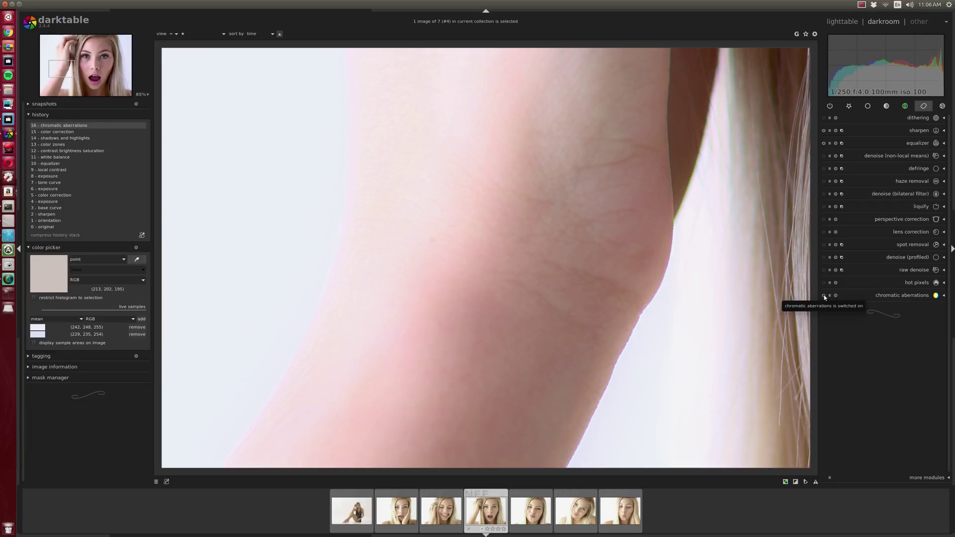
- Enable defringe, toggling it off and on to compare the arm edges, and return to viewing the whole portrait
click(824, 169)
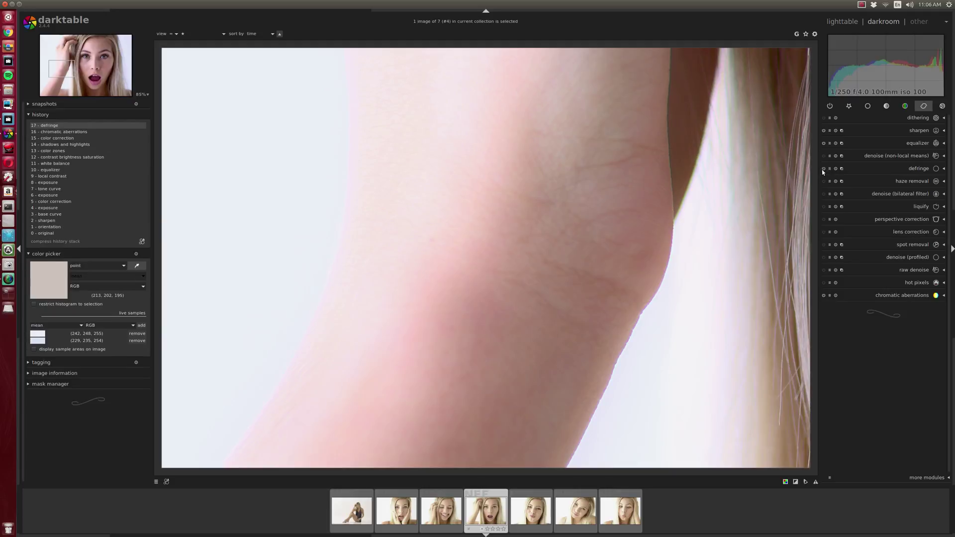
click(824, 169)
click(823, 170)
scroll(695, 289, down, 5)
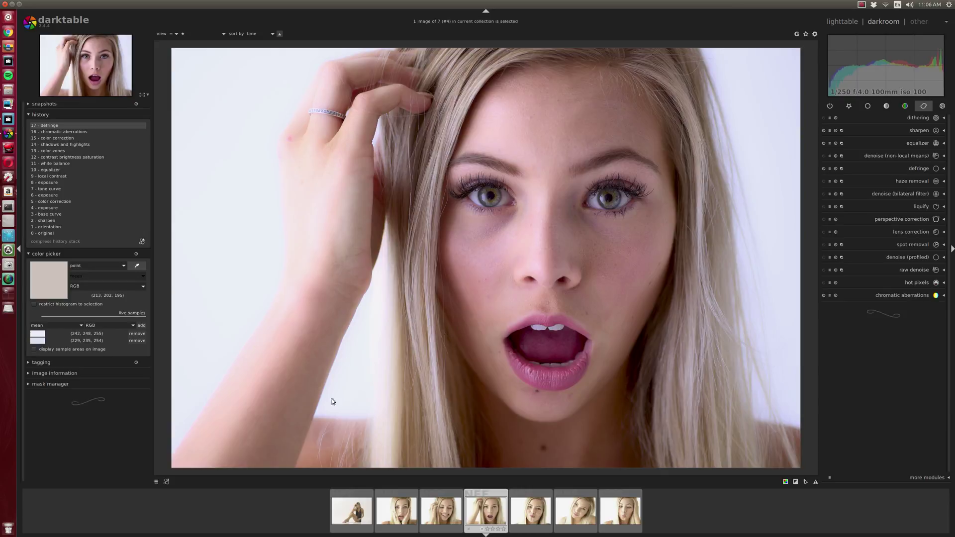
scroll(376, 351, down, 1)
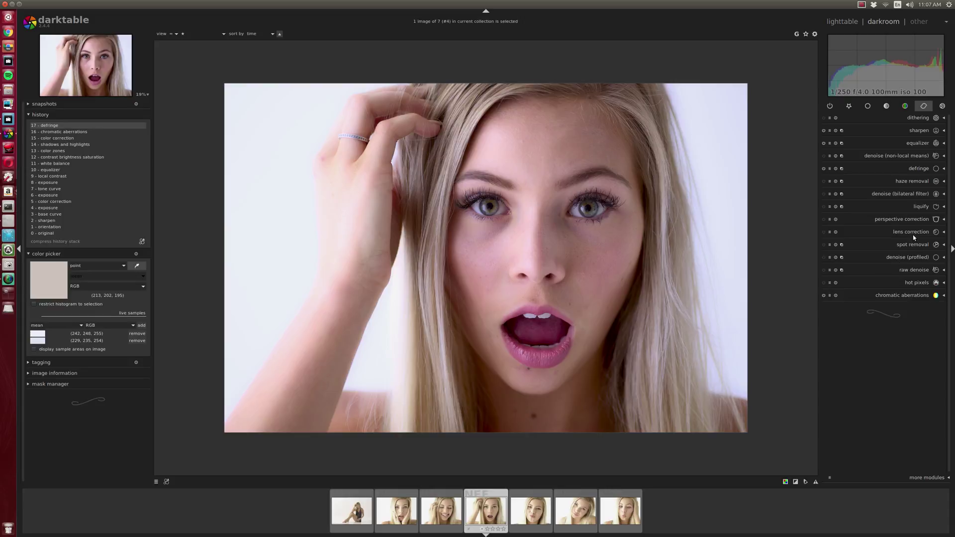
- Raise the sharpen amount to 0.580
click(849, 106)
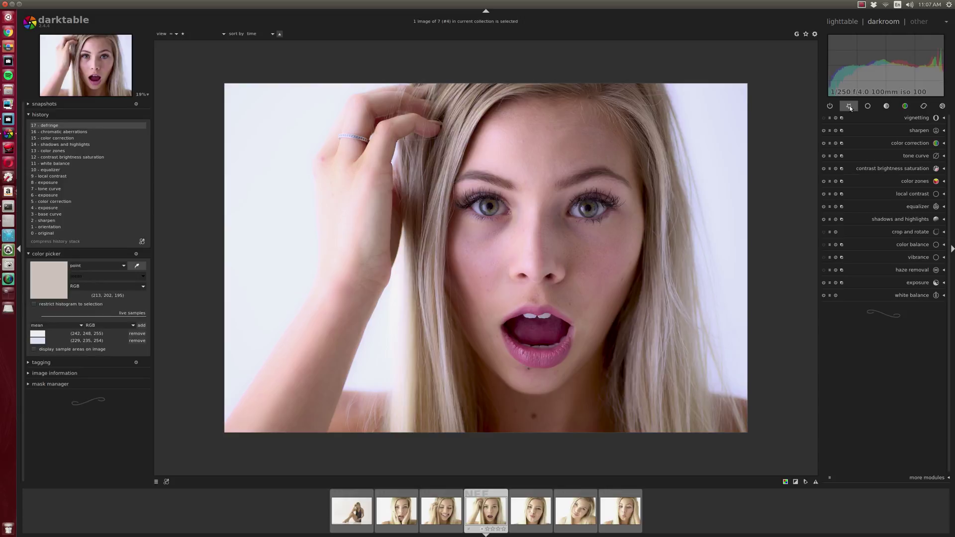
click(909, 130)
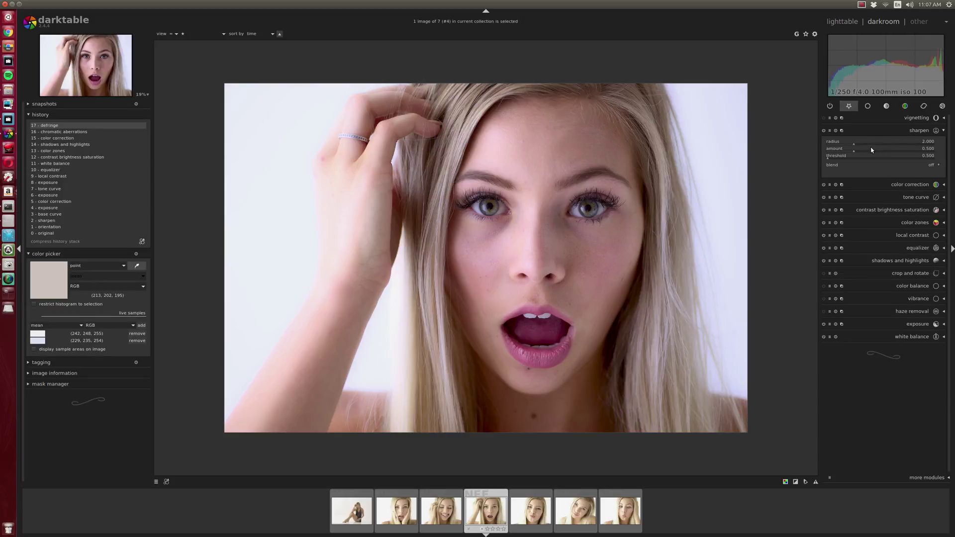
scroll(872, 149, up, 3)
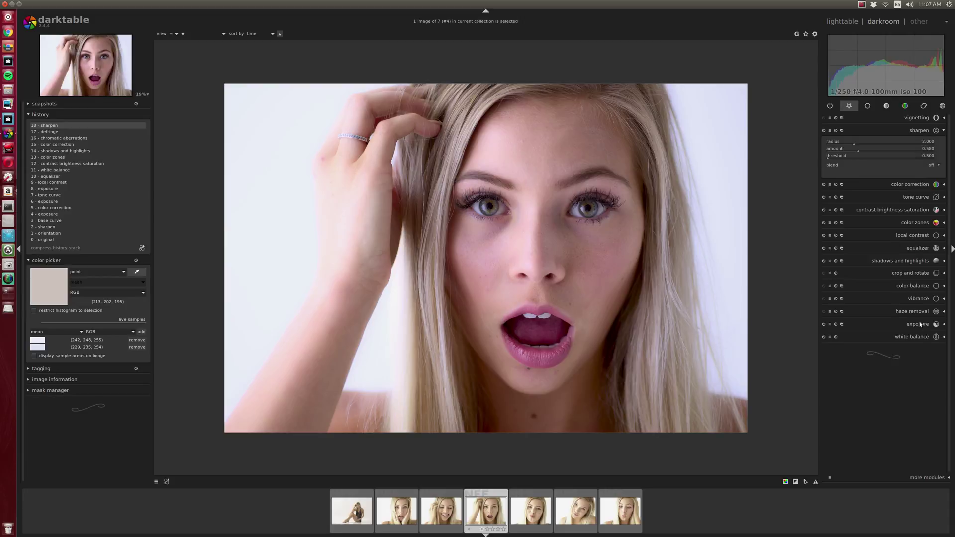
- Try a red gain of 0.233 in color balance, and bring it down to -0.011
click(907, 286)
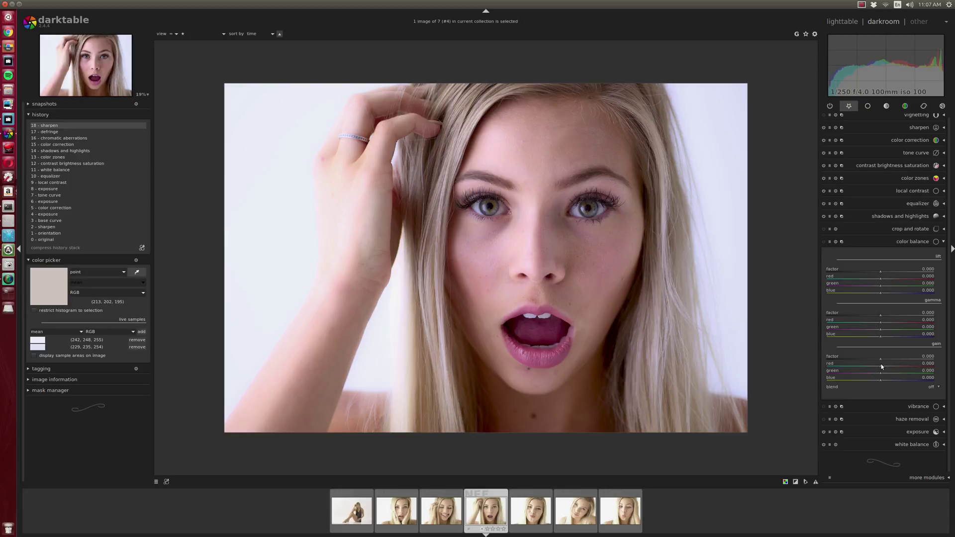
drag(881, 367, 893, 367)
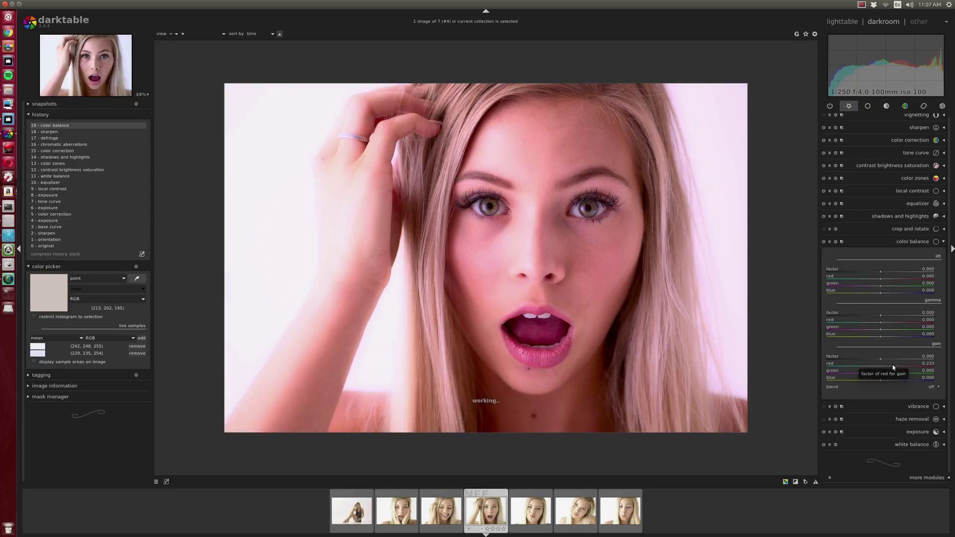
mouse_move(892, 366)
mouse_down()
mouse_move(871, 366)
mouse_move(888, 366)
mouse_move(880, 372)
mouse_up()
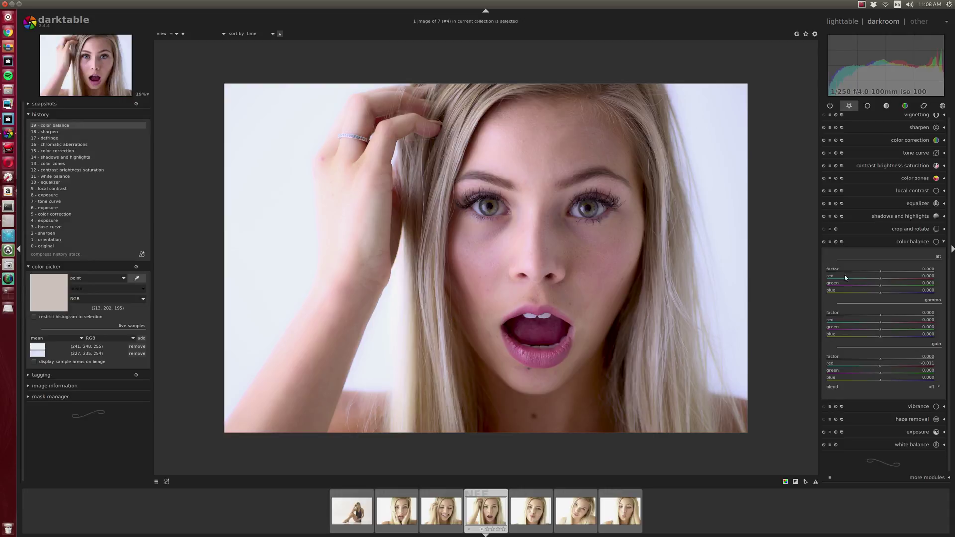
- Turn off color balance on pic-0503.NEF and paste its complete edit history onto all seven images of the collection
click(911, 141)
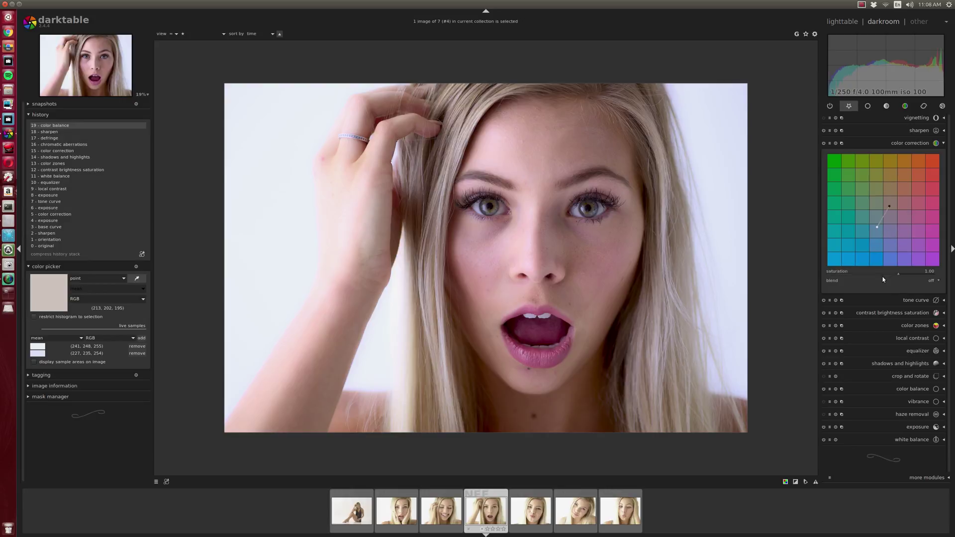
click(824, 389)
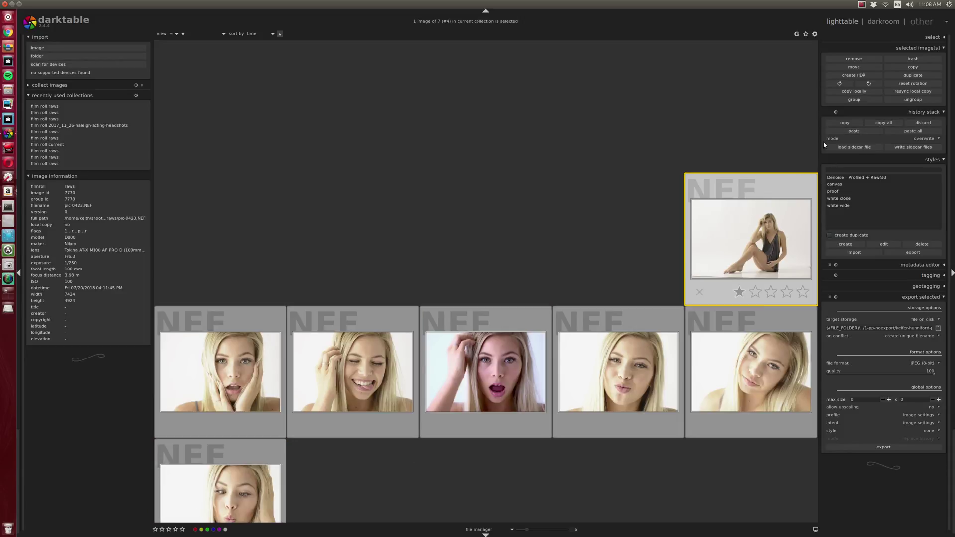
key(ctrl+a)
click(911, 130)
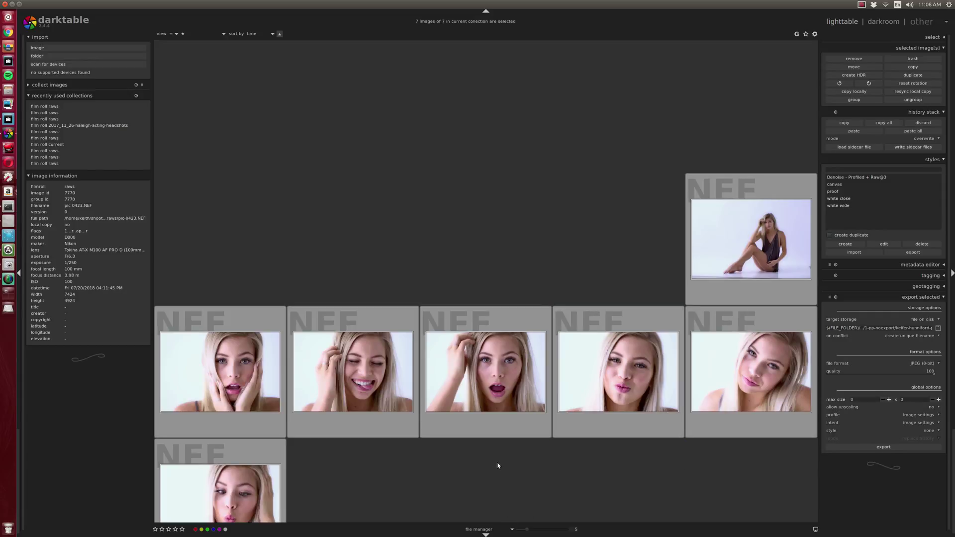
- Review the pasted edits at full size, going backwards from pic-0523.NEF to pic-0503.NEF
scroll(497, 465, down, 1)
click(279, 369)
key(w)
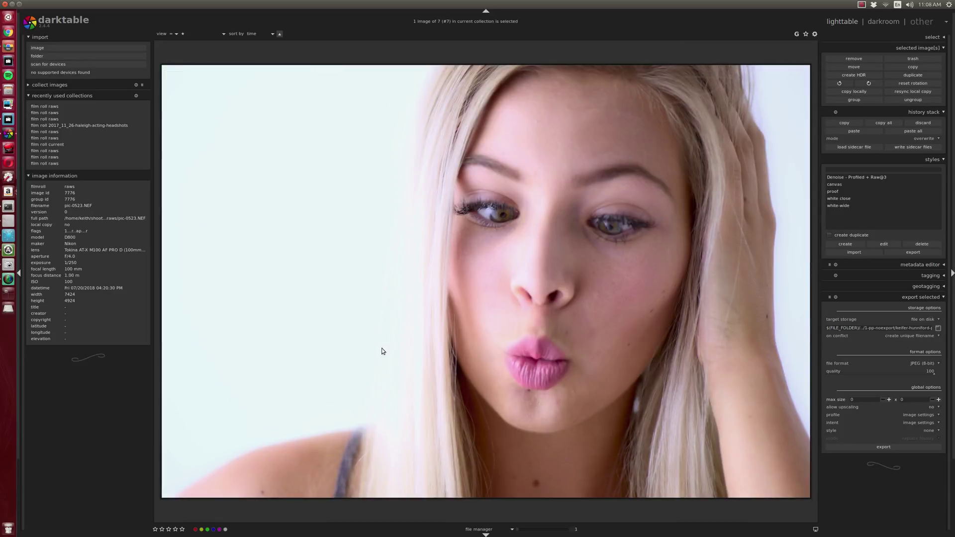
key(Left)
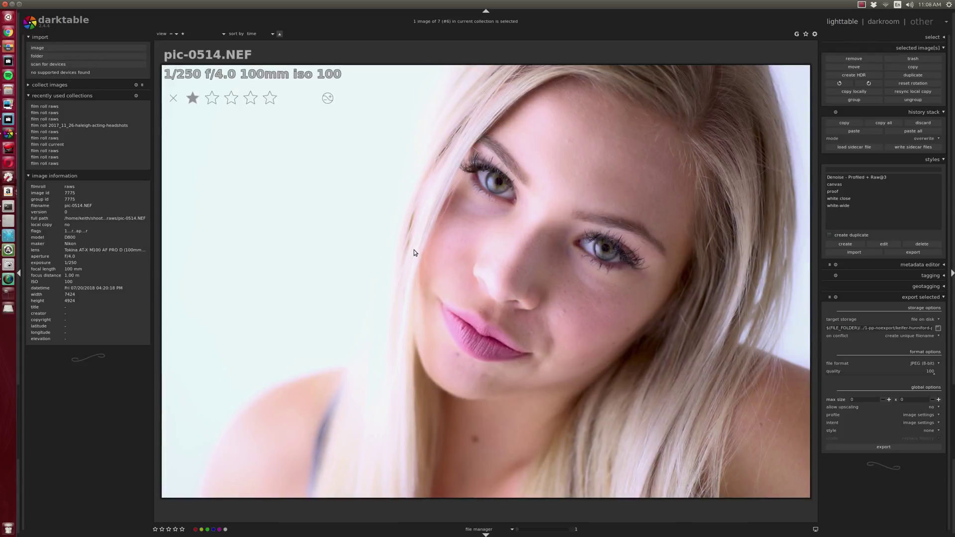
key(Left)
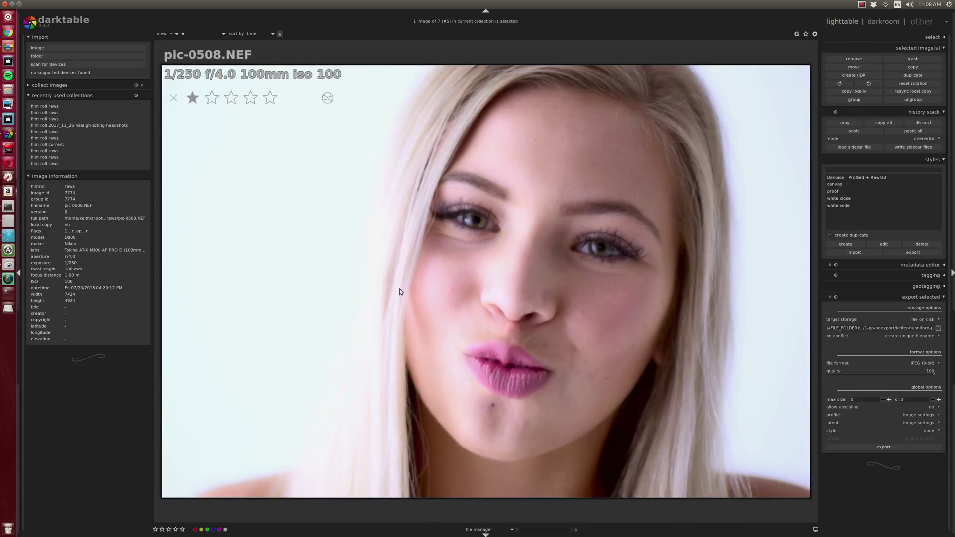
key(Left)
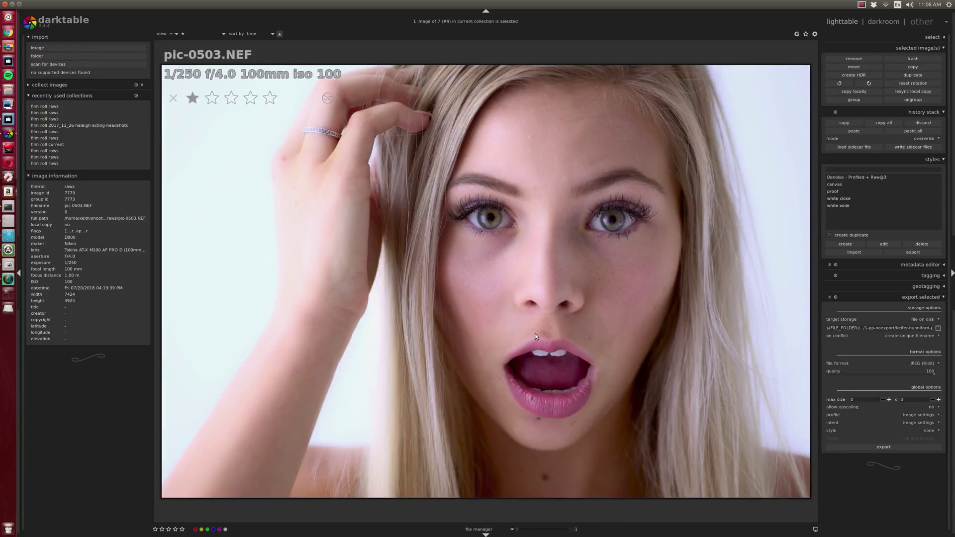
- Lower the exposure of pic-0508.NEF to -0.67 EV using the overexposure indication, and return to the lighttable
key(Right)
key(d)
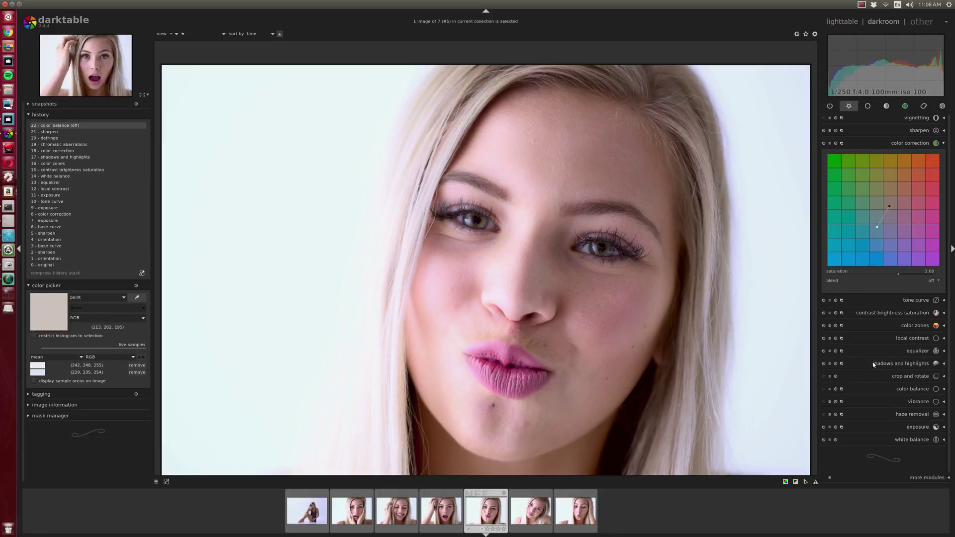
click(796, 483)
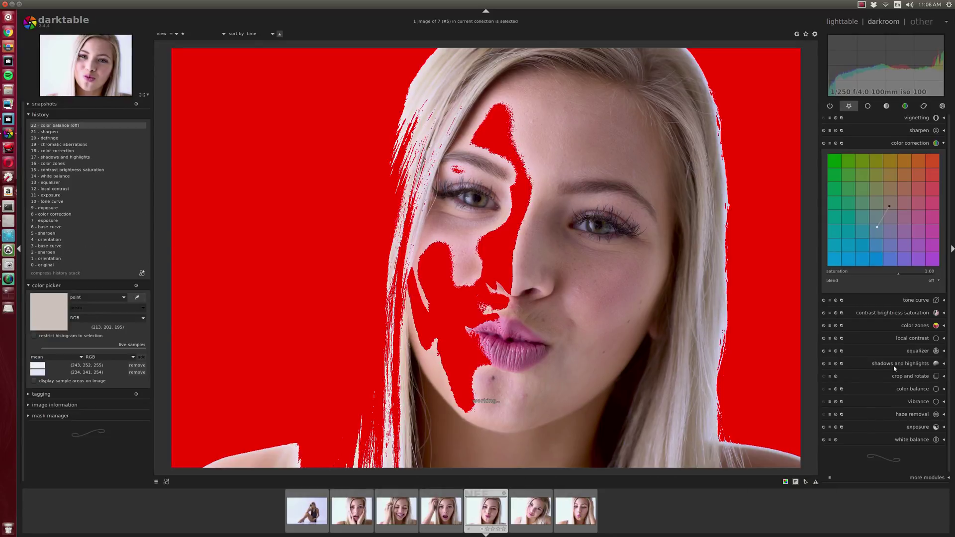
click(915, 426)
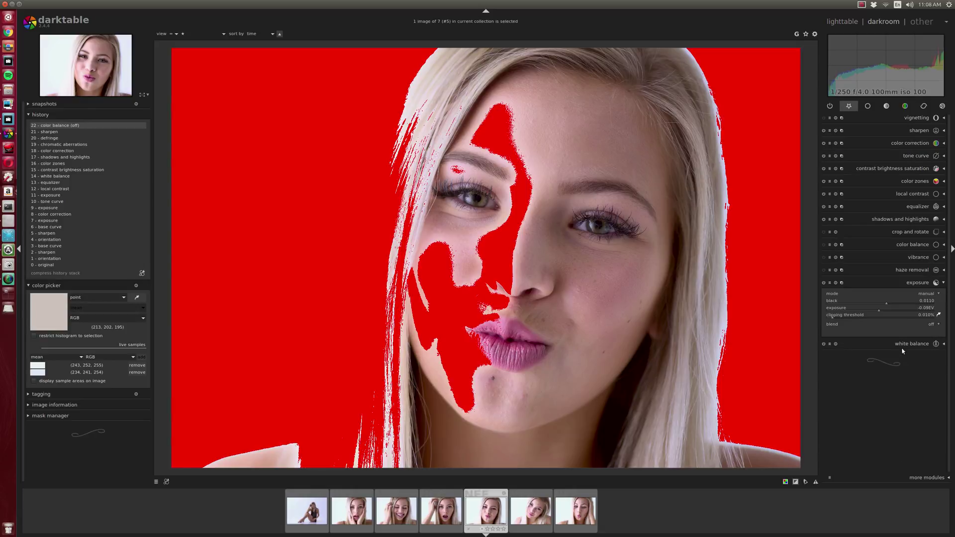
scroll(897, 305, up, 1)
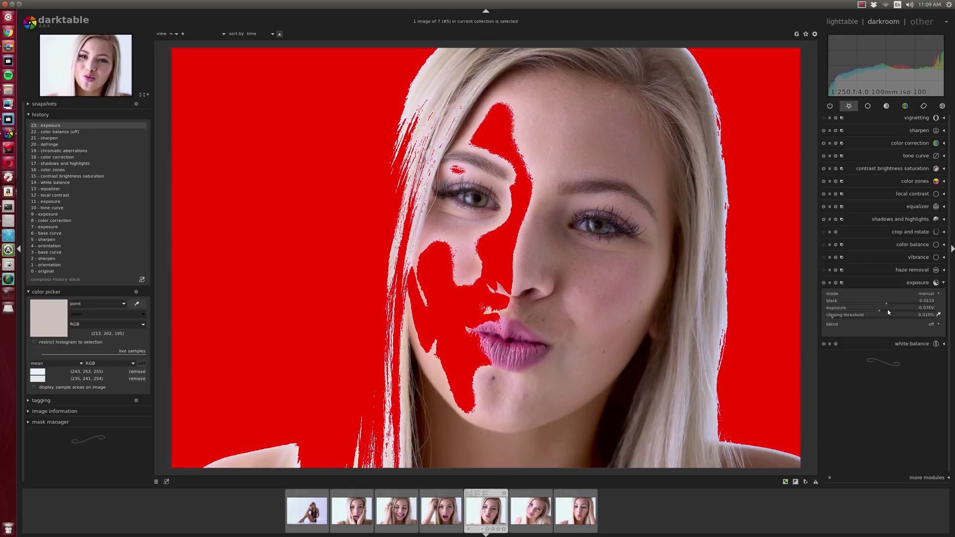
scroll(889, 312, down, 4)
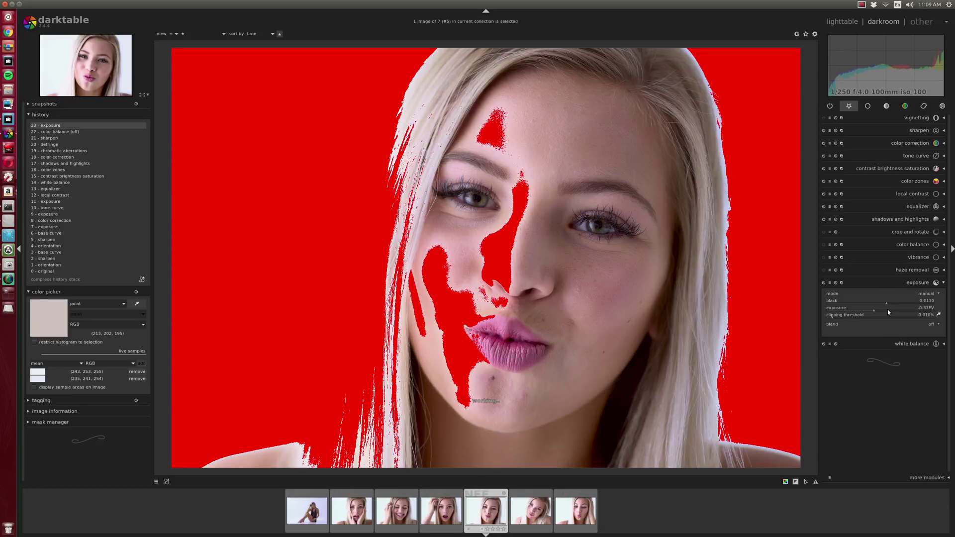
scroll(889, 312, down, 5)
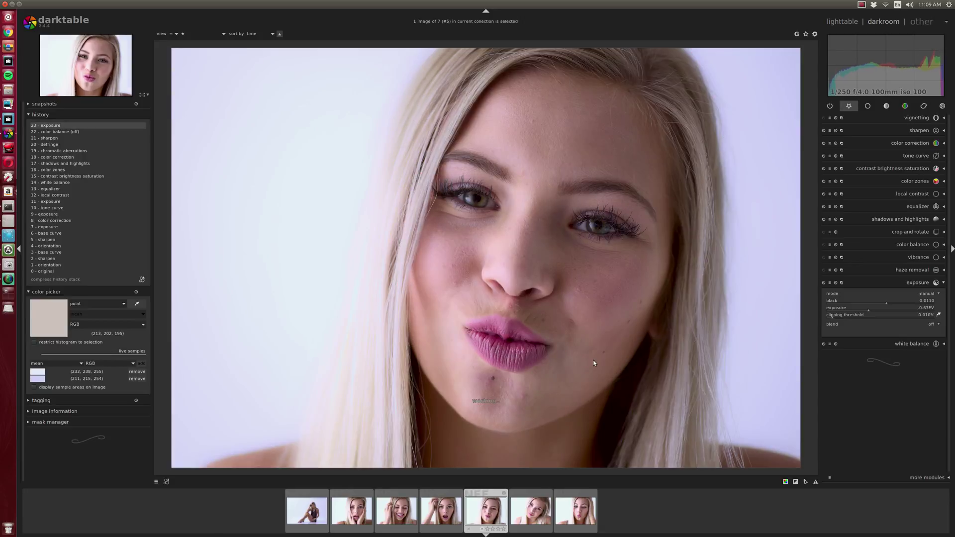
click(846, 23)
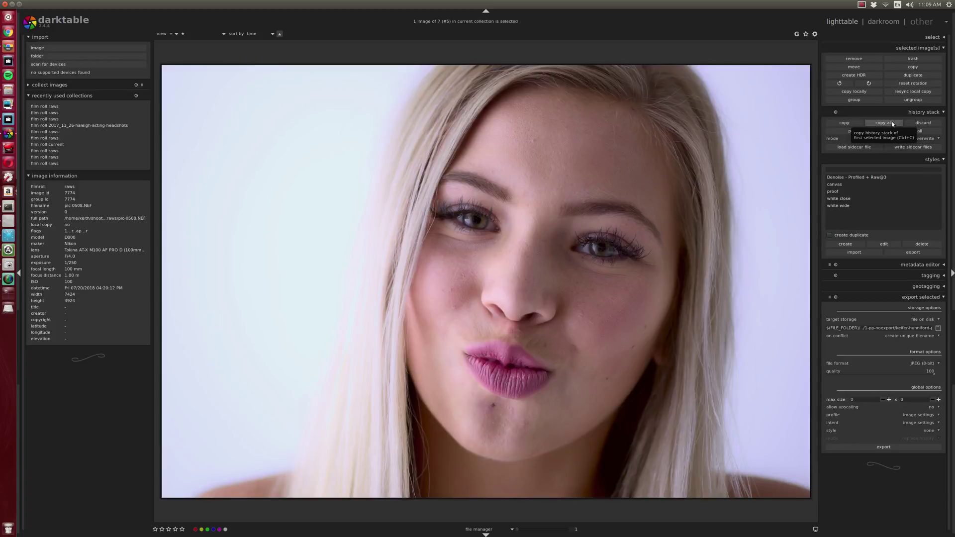
- Lift the shadows of pic-0508.NEF in the tone curve's L channel and return to the lighttable
key(d)
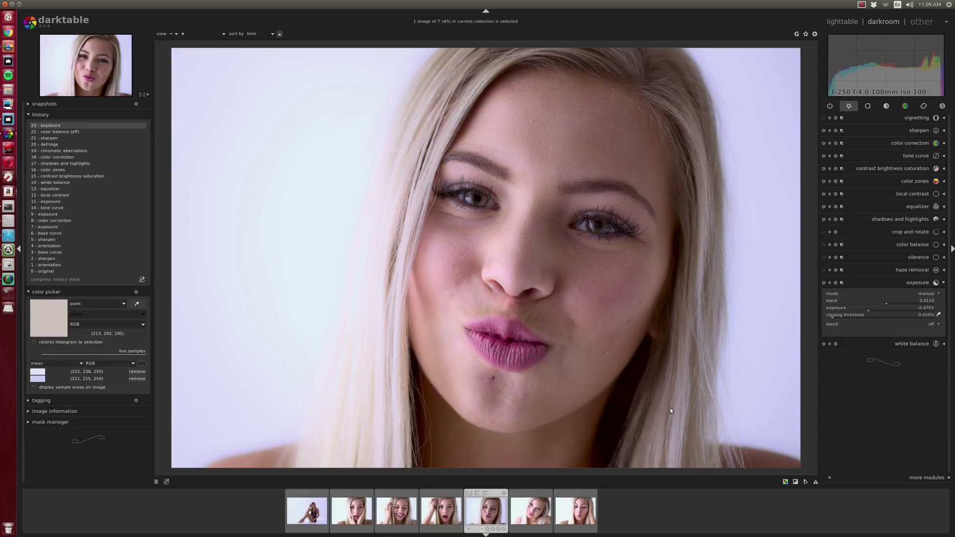
click(912, 158)
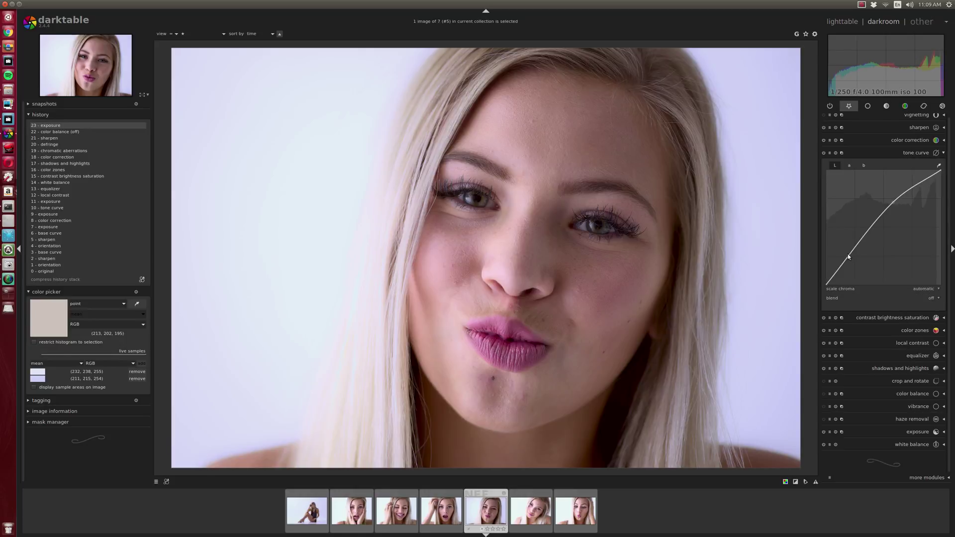
drag(848, 254, 846, 253)
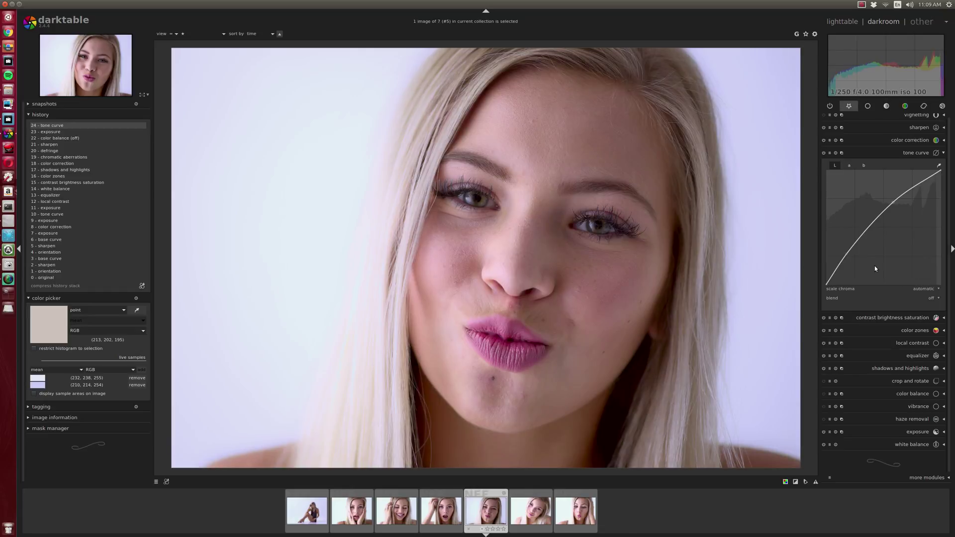
drag(844, 255, 844, 255)
click(842, 21)
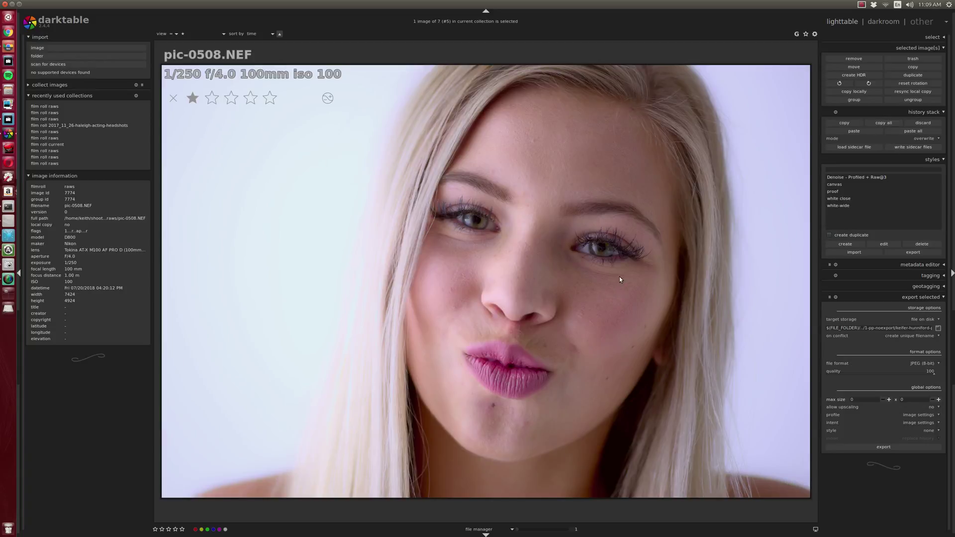
- Zoom out to the thumbnail grid and paste the edit history of pic-0508.NEF onto pic-0514.NEF and pic-0523.NEF
ctrl+scroll(619, 276, down, 4)
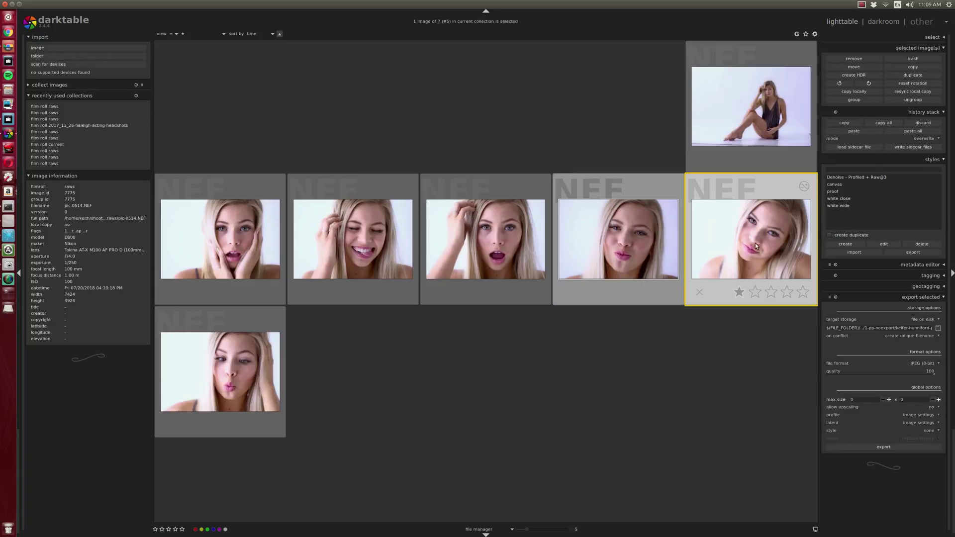
click(770, 248)
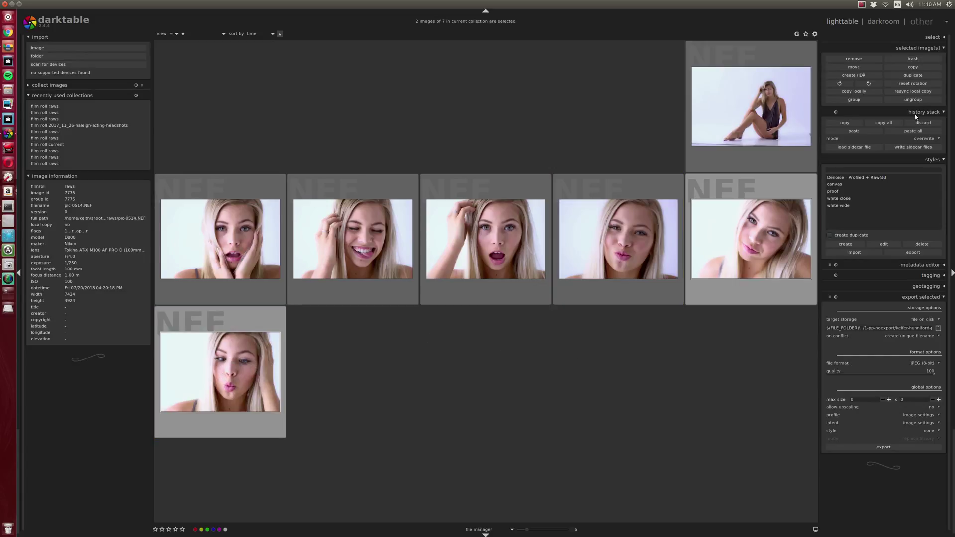
click(906, 131)
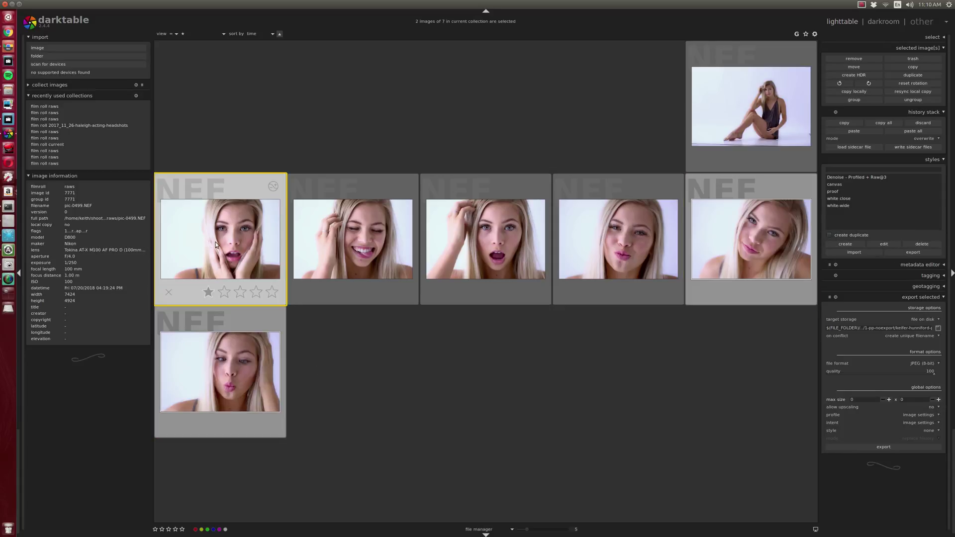
- Open the seated full-body photo pic-0423.NEF in the darkroom and remove both existing live color samples
click(777, 110)
double_click(769, 108)
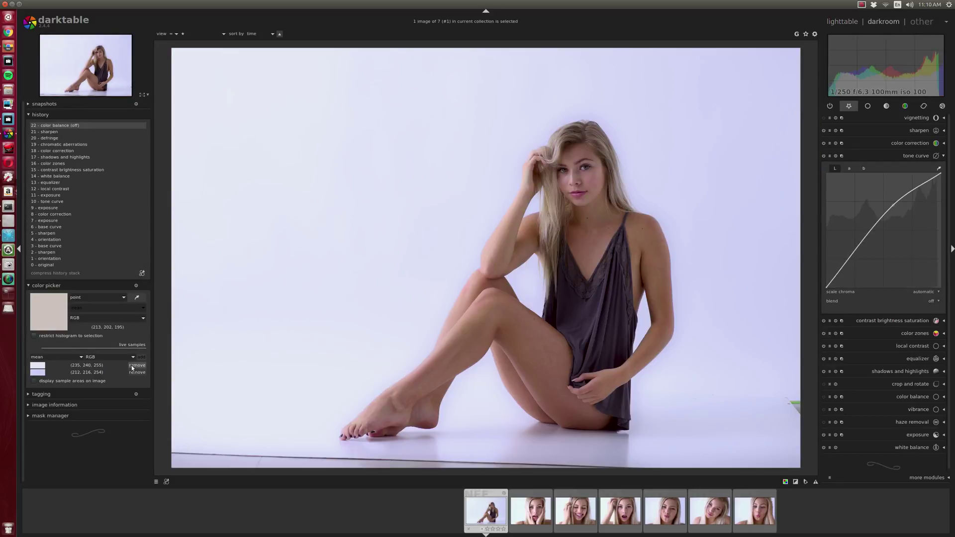
click(136, 365)
click(136, 366)
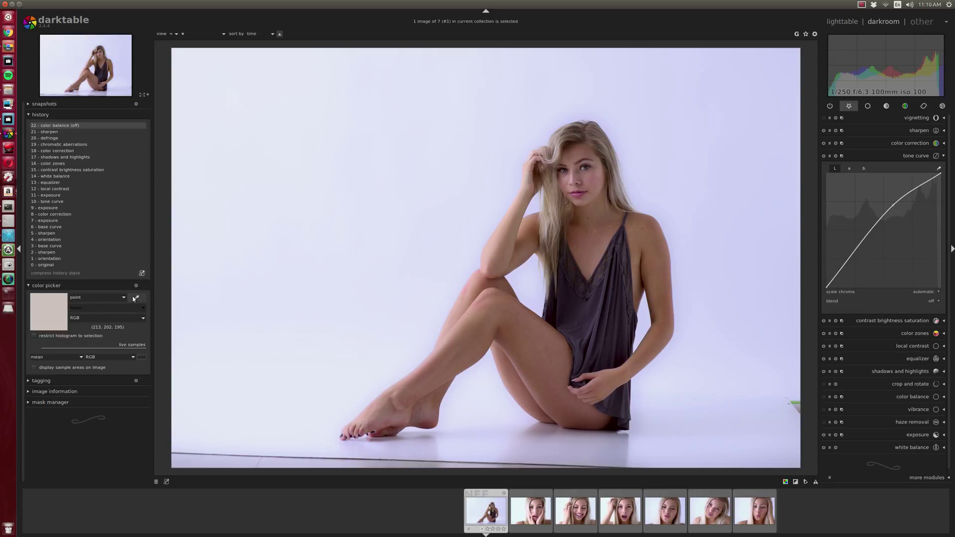
- Switch the color picker to area mode and add live samples of the backdrop on both sides of the model
scroll(108, 298, down, 1)
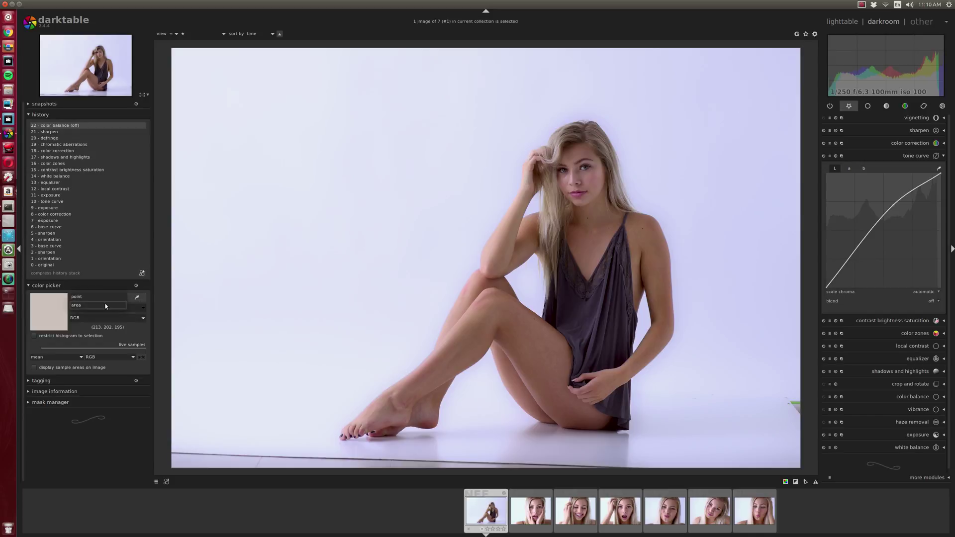
click(136, 297)
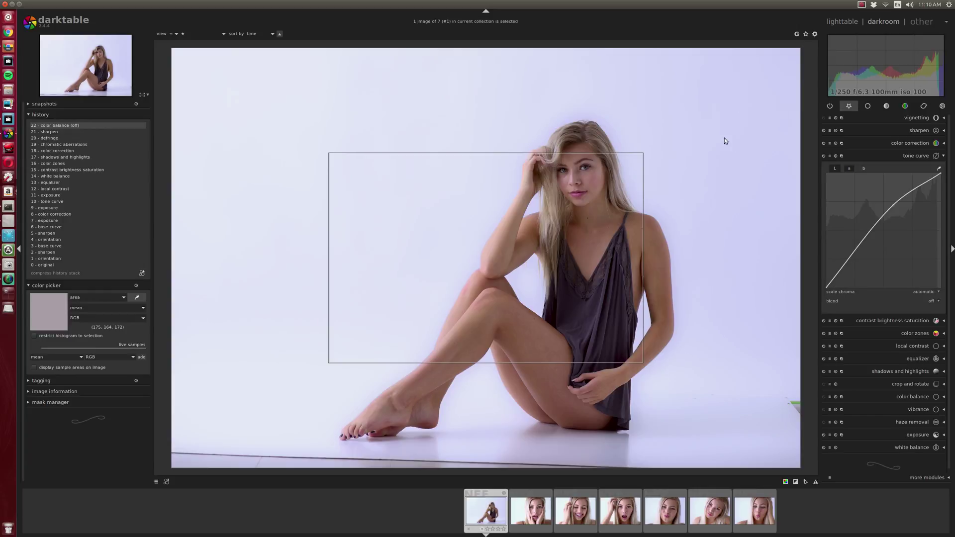
drag(724, 138, 742, 210)
drag(752, 263, 764, 378)
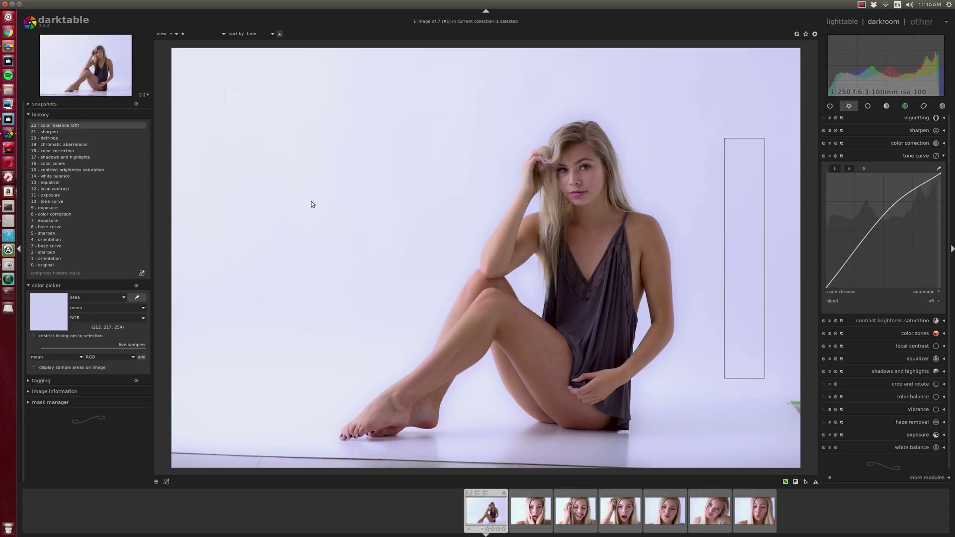
click(141, 357)
drag(234, 169, 336, 295)
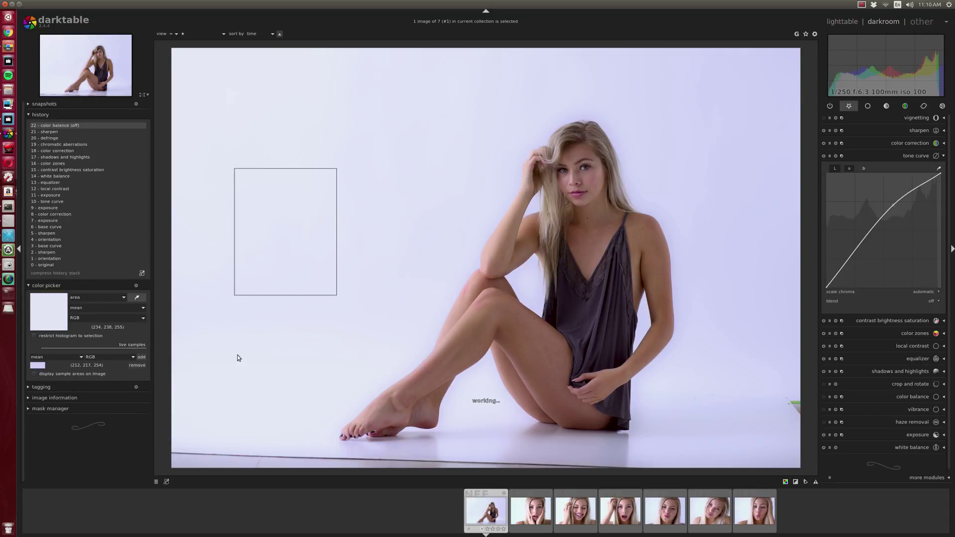
click(142, 357)
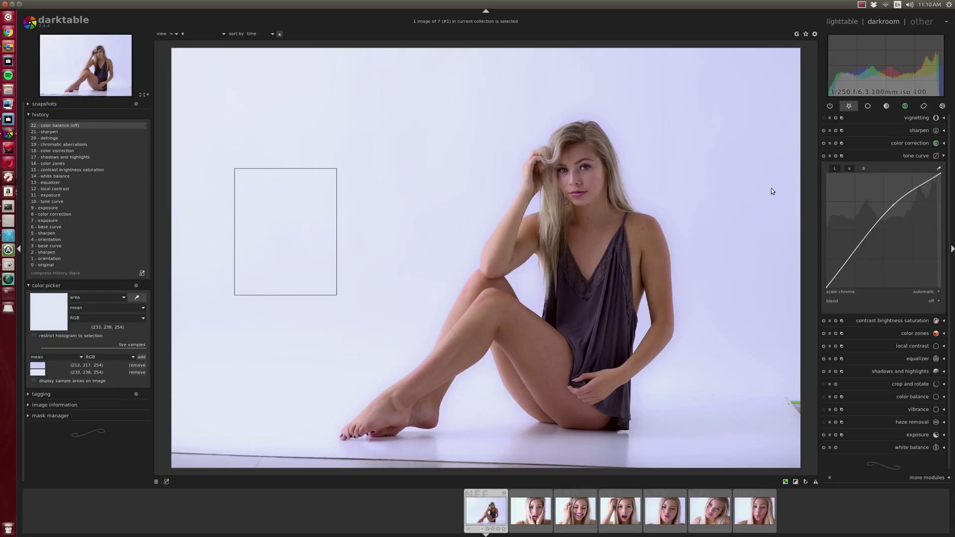
- Reset the color correction grid of the seated photo to neutral
click(917, 141)
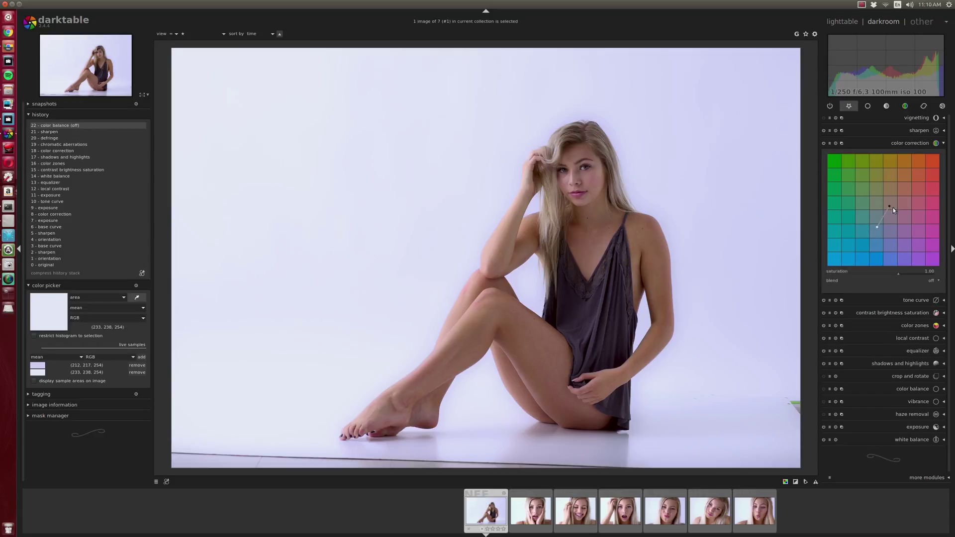
double_click(890, 230)
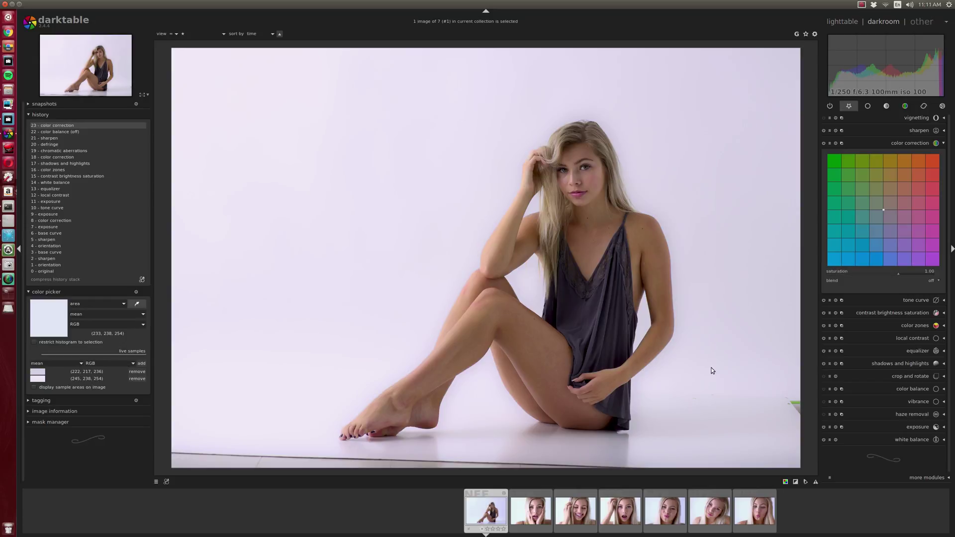
- Set the seated photo's exposure to 0.15 EV, using the over- and underexposure indicator to judge backdrop clipping, and hide the indicator again
click(795, 482)
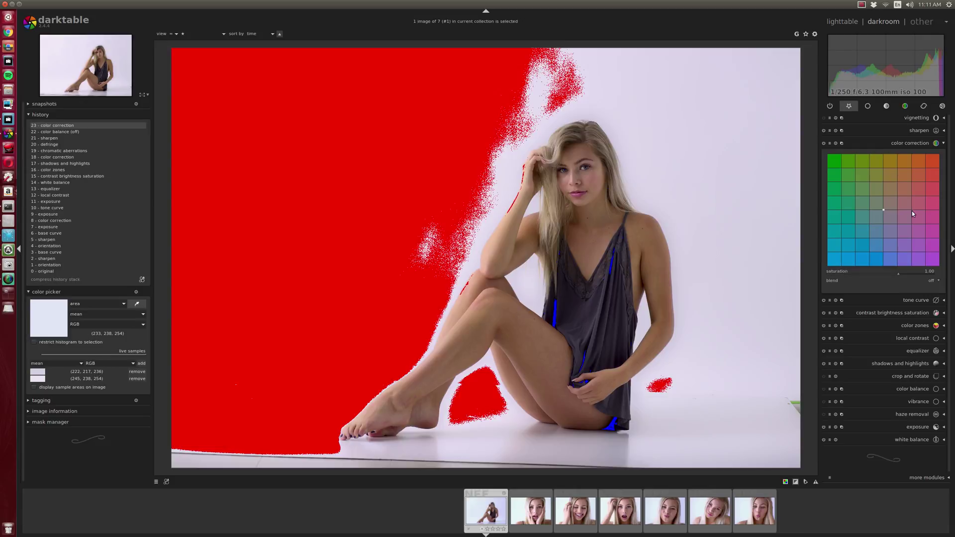
click(923, 427)
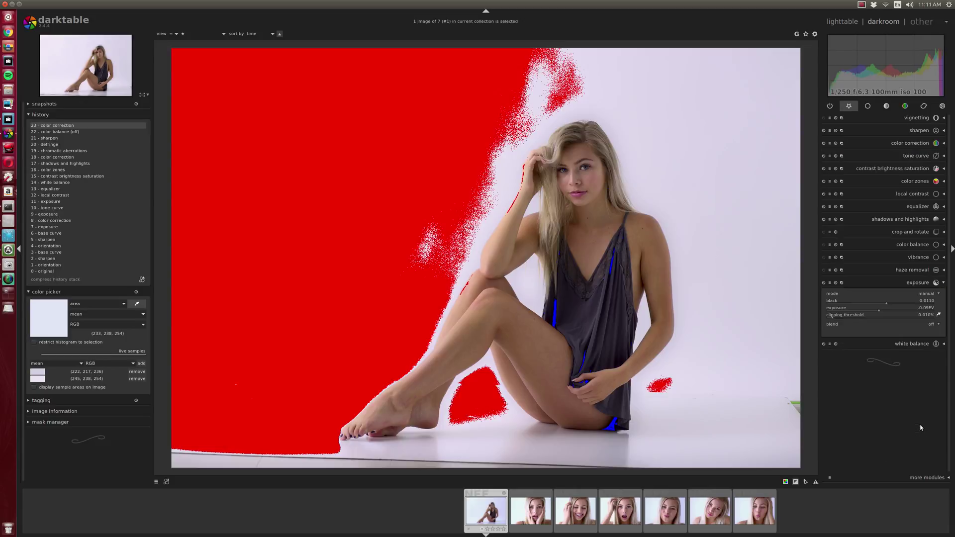
scroll(891, 311, up, 1)
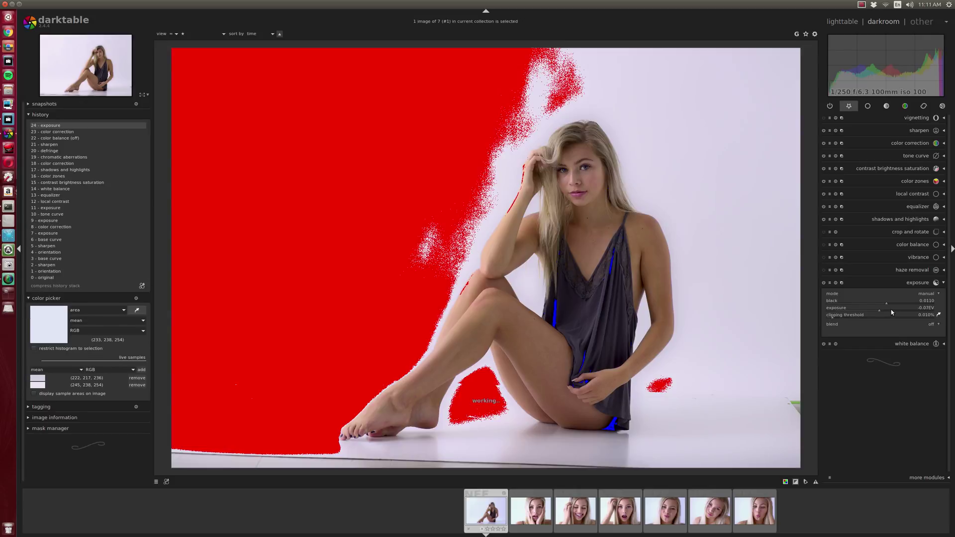
drag(891, 312, 894, 311)
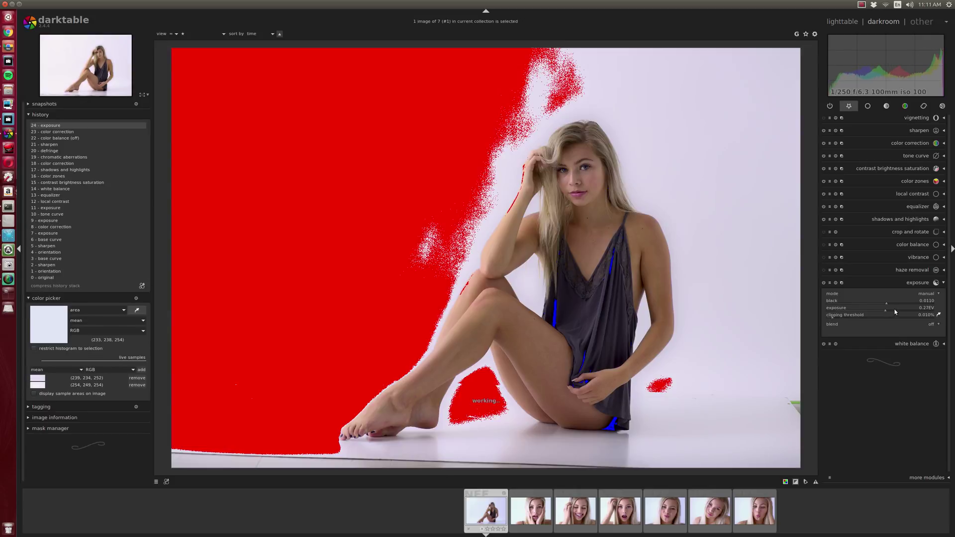
scroll(901, 312, down, 1)
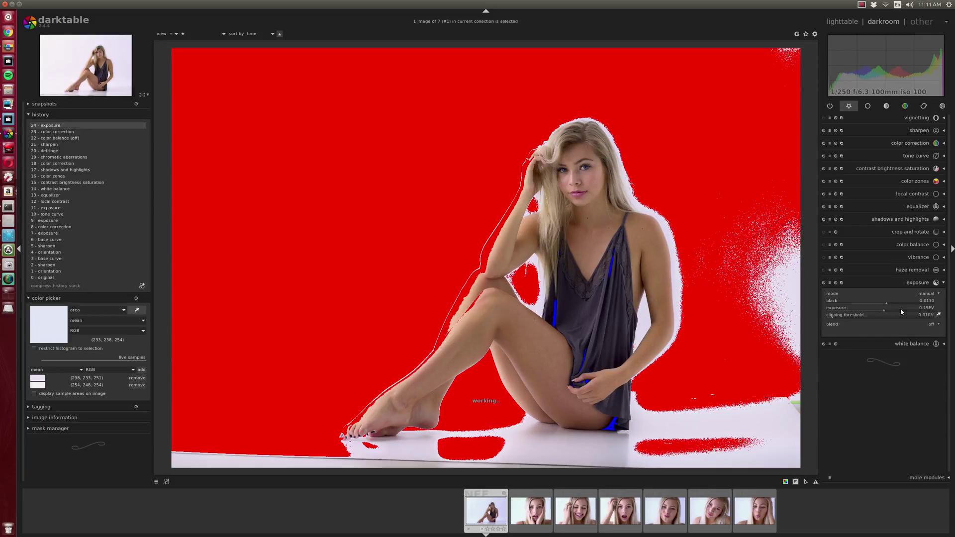
scroll(901, 312, down, 2)
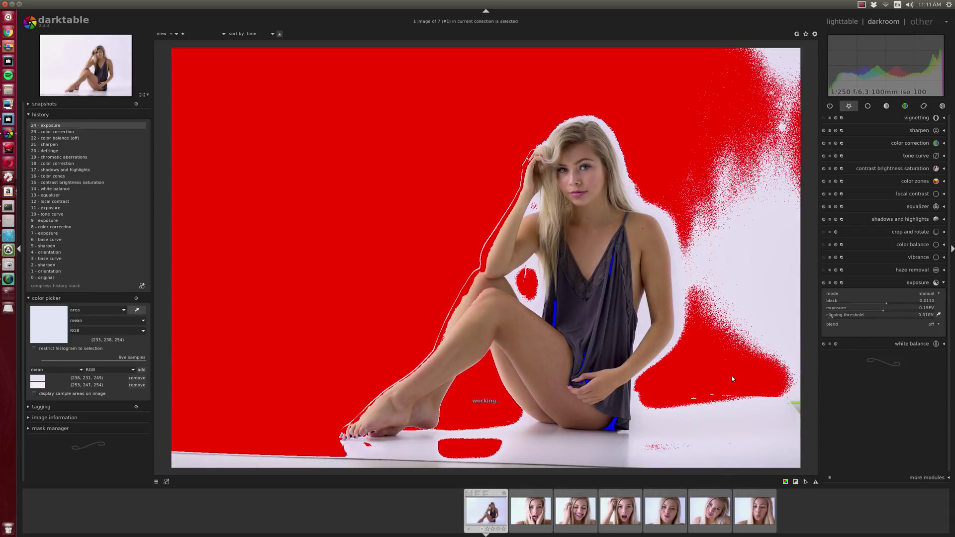
key(o)
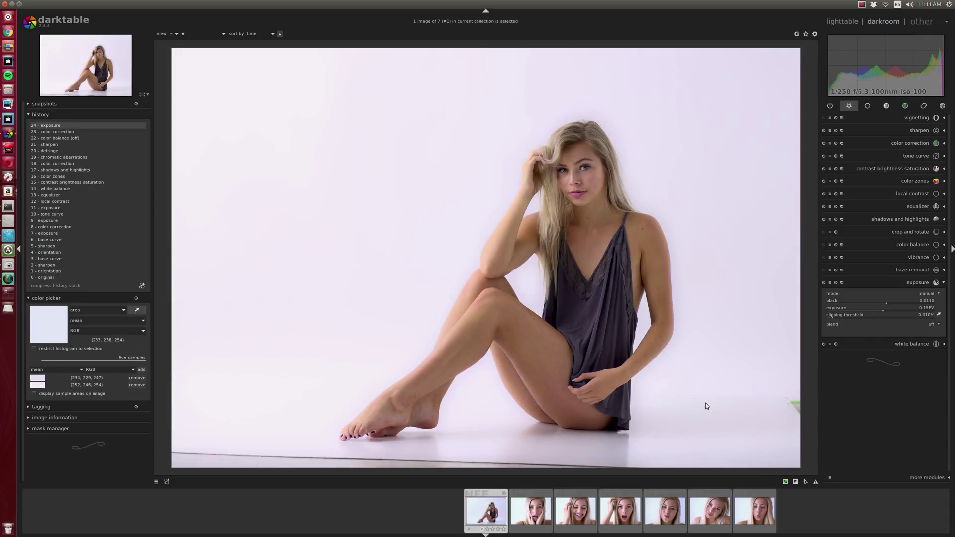
- Straighten the photo along the floor's lower edge to a 2.00° angle and set the crop aspect to 5x7 1.40
click(898, 232)
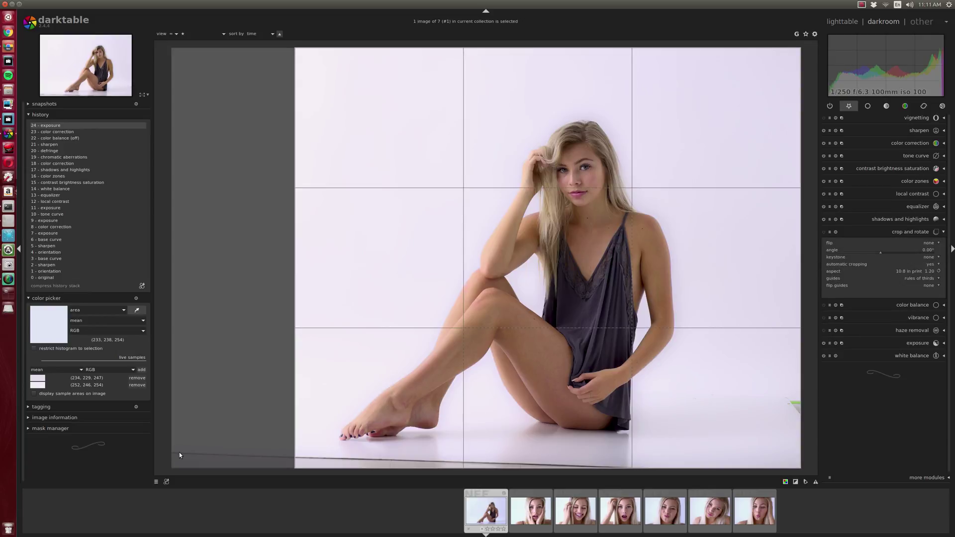
drag(180, 454, 730, 471)
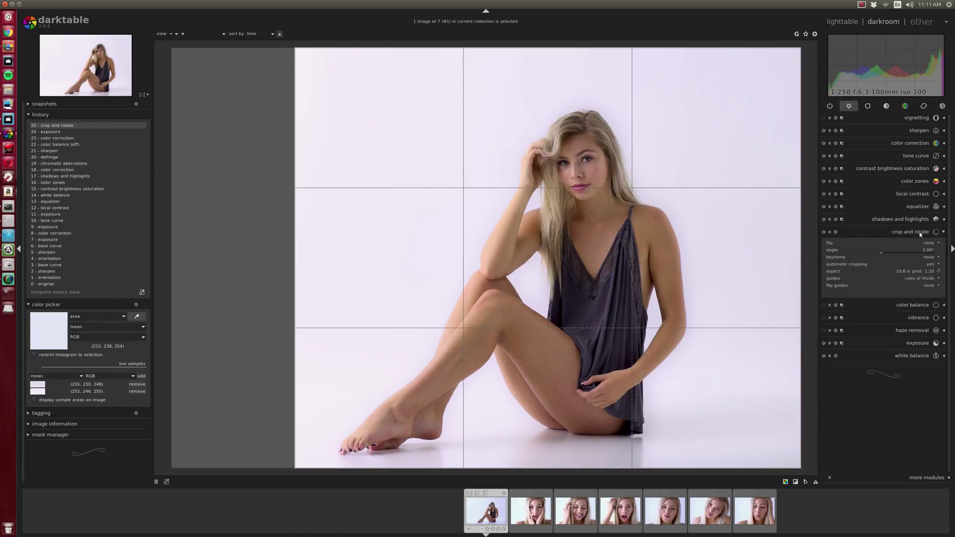
click(914, 272)
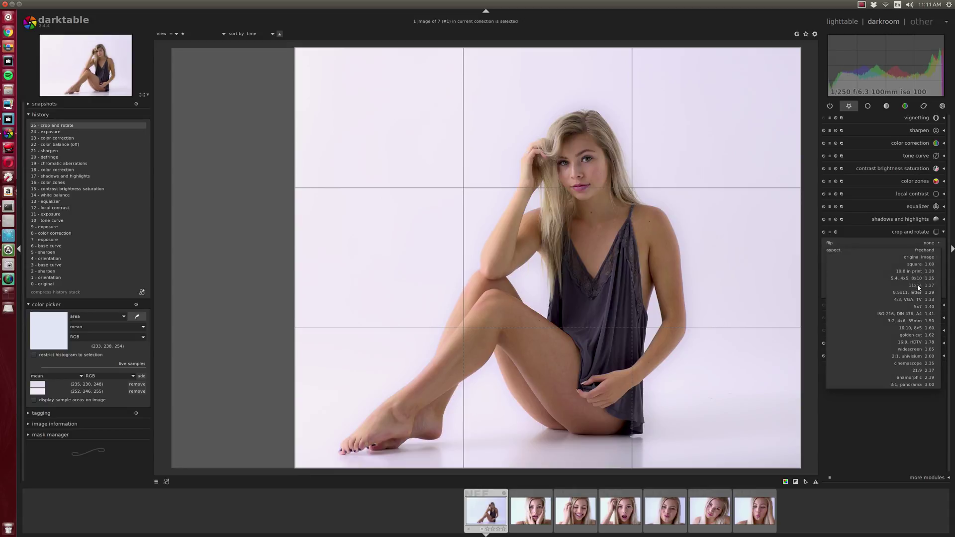
click(918, 309)
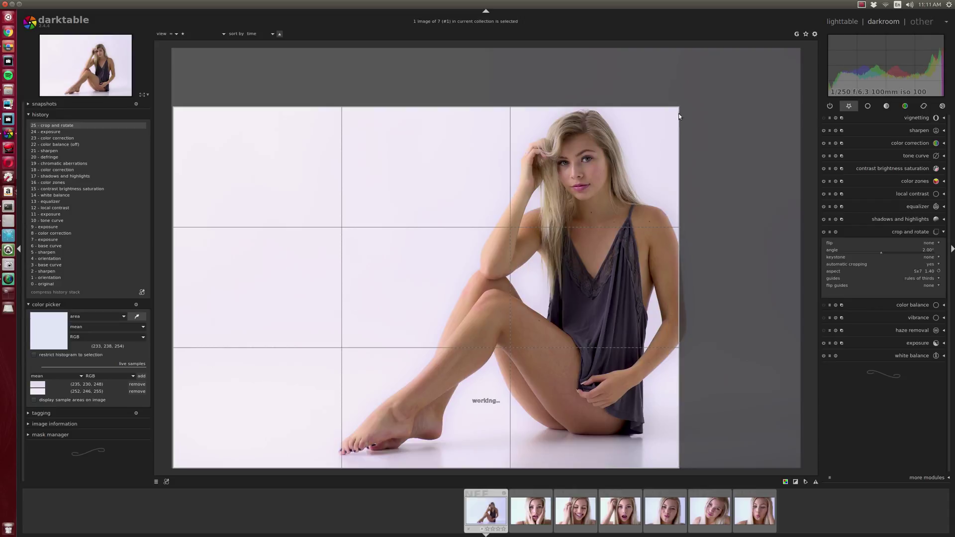
- Enlarge and reposition the crop frame to span almost the whole photo around the seated model, and apply the crop
drag(674, 111, 776, 54)
drag(664, 243, 678, 250)
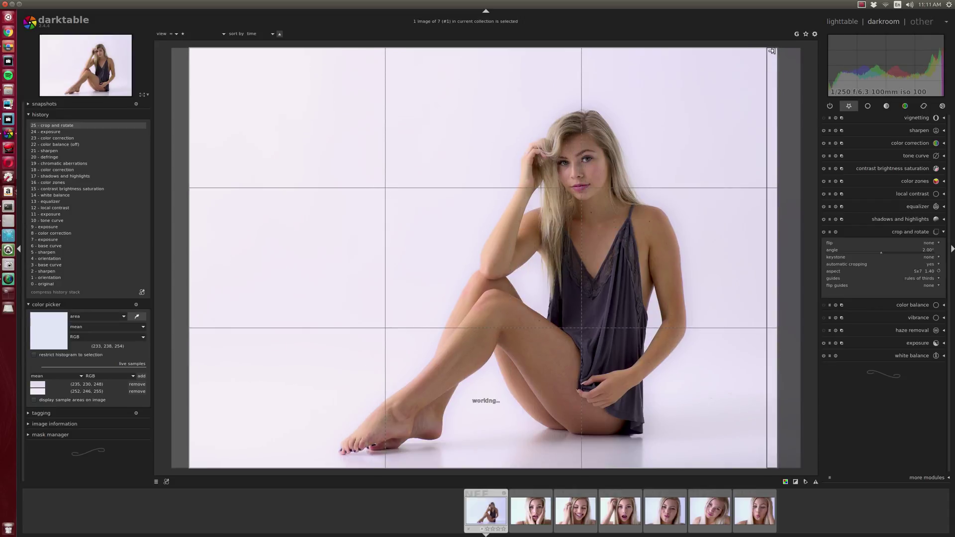
drag(757, 75, 769, 55)
drag(656, 225, 675, 255)
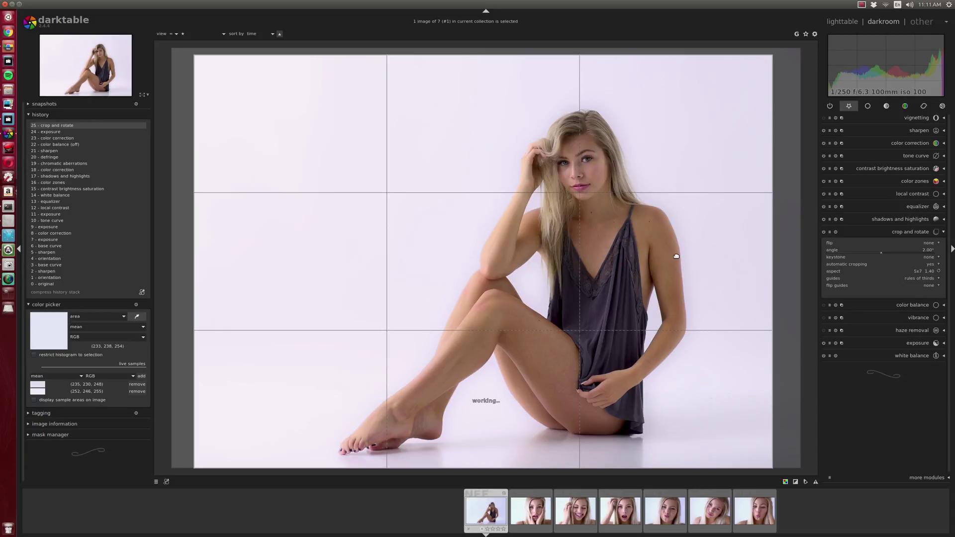
click(905, 233)
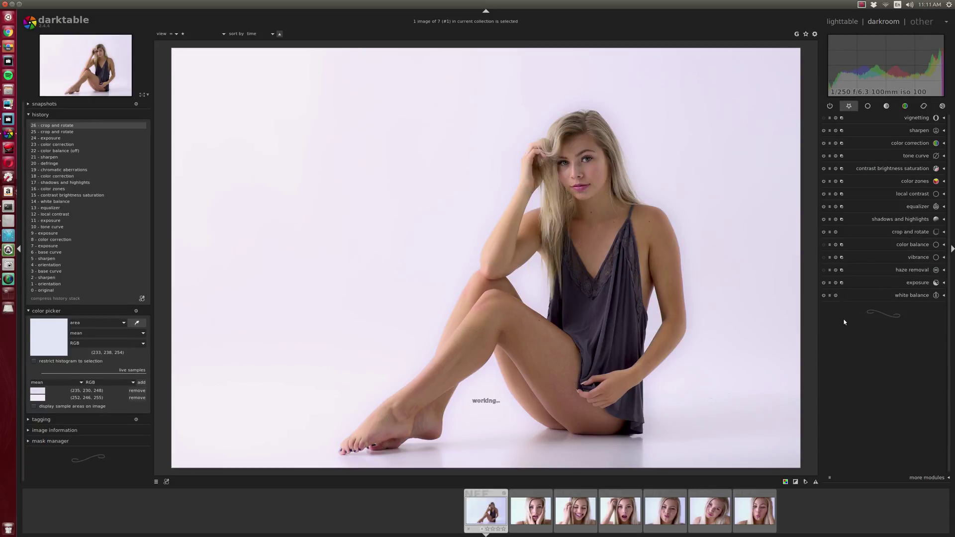